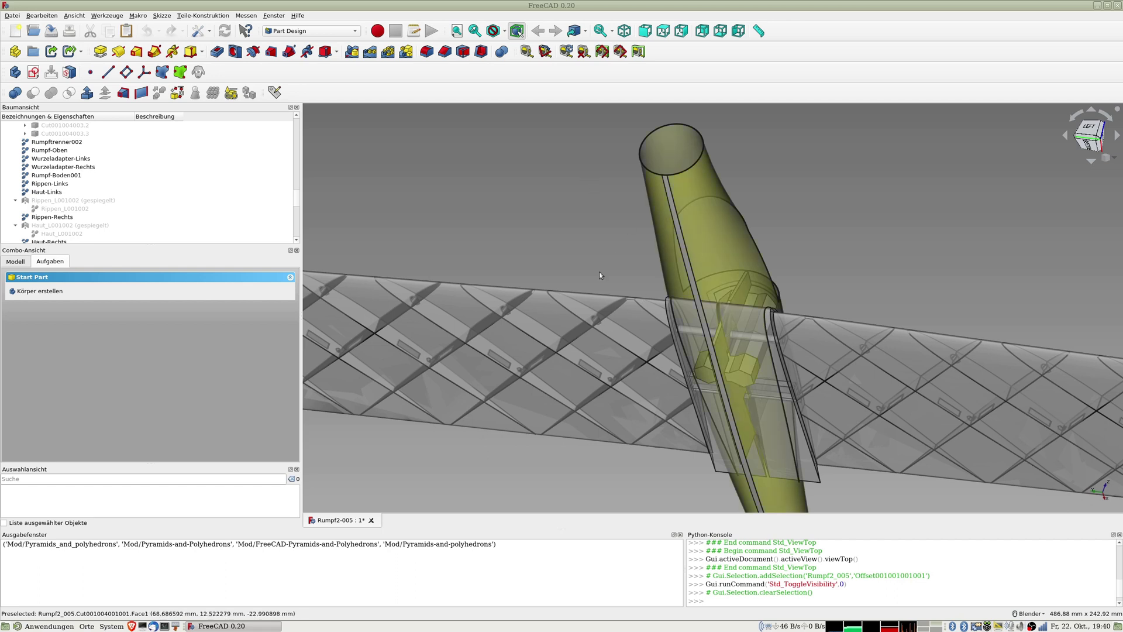
Hide the left wing's ribs Rippen-Links and skin Haut-Links.
scroll(563, 209, down, 1)
scroll(564, 208, down, 4)
mouse_move(563, 208)
middle_down()
mouse_move(569, 237)
mouse_move(565, 167)
mouse_move(597, 253)
mouse_move(592, 243)
mouse_move(625, 266)
mouse_move(693, 362)
middle_up()
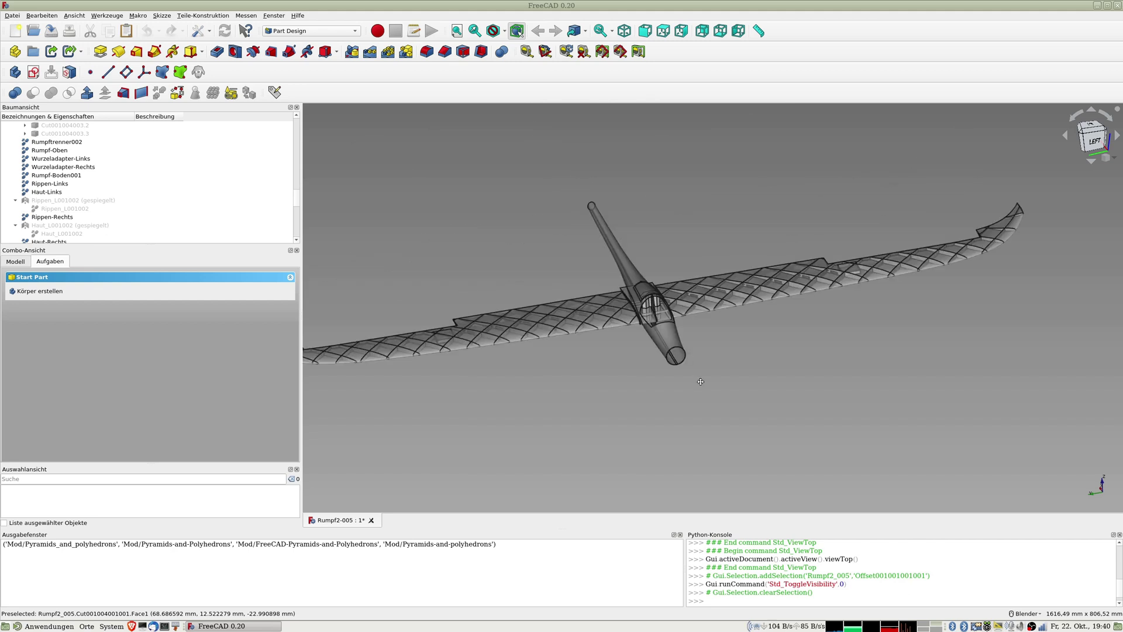
scroll(644, 338, up, 5)
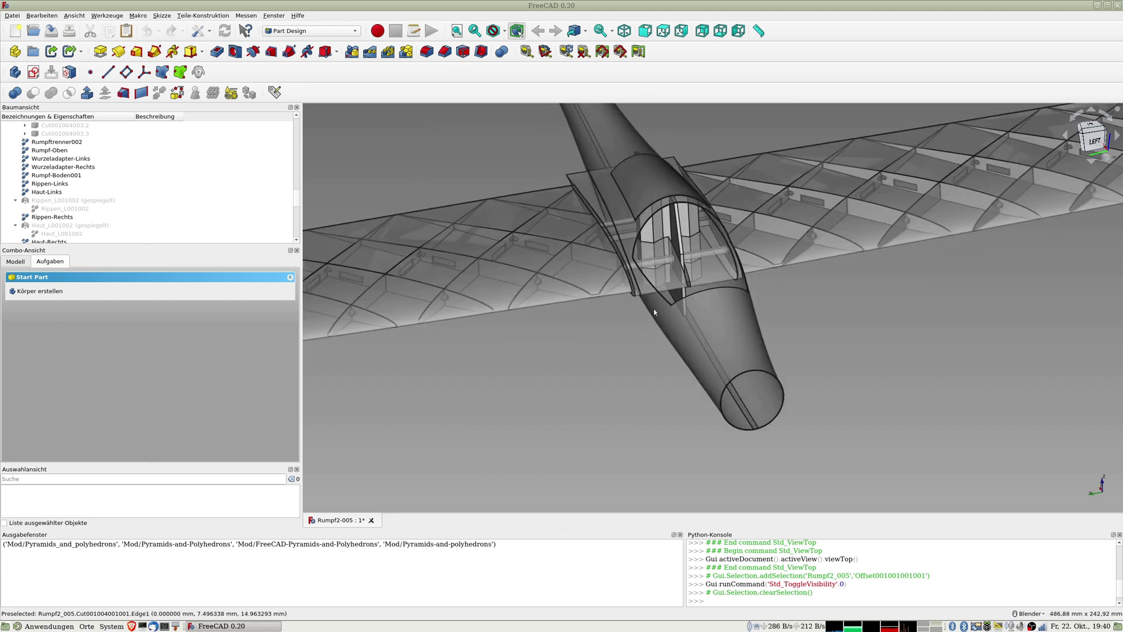
mouse_move(606, 301)
middle_down()
mouse_move(557, 252)
mouse_move(560, 336)
middle_up()
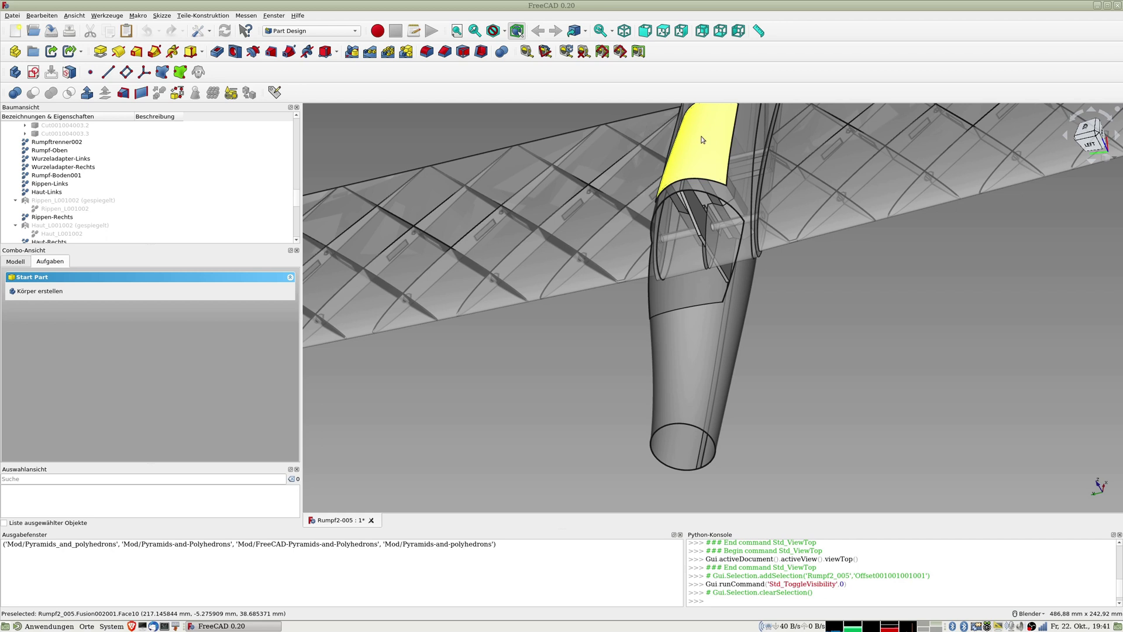
scroll(703, 139, down, 4)
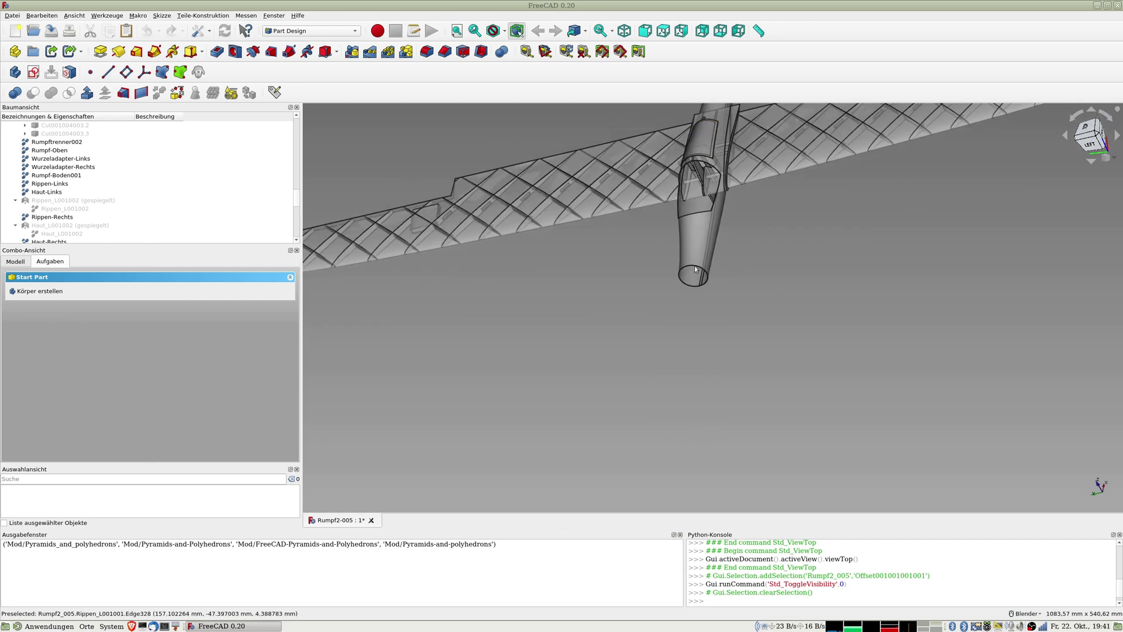
middle_drag(721, 248, 738, 248)
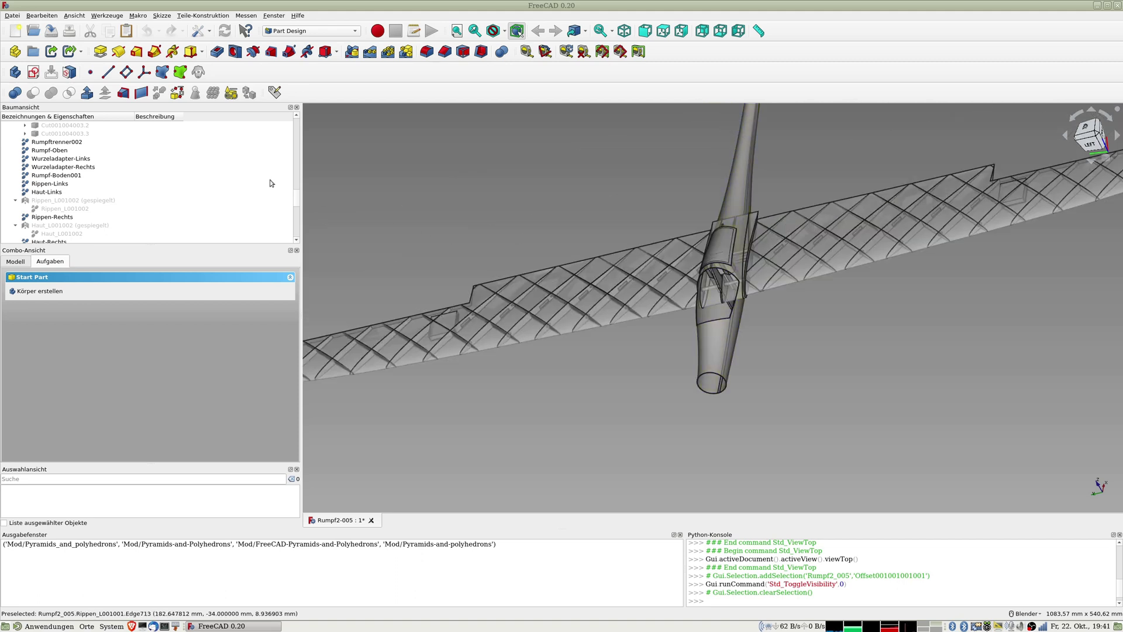
click(51, 184)
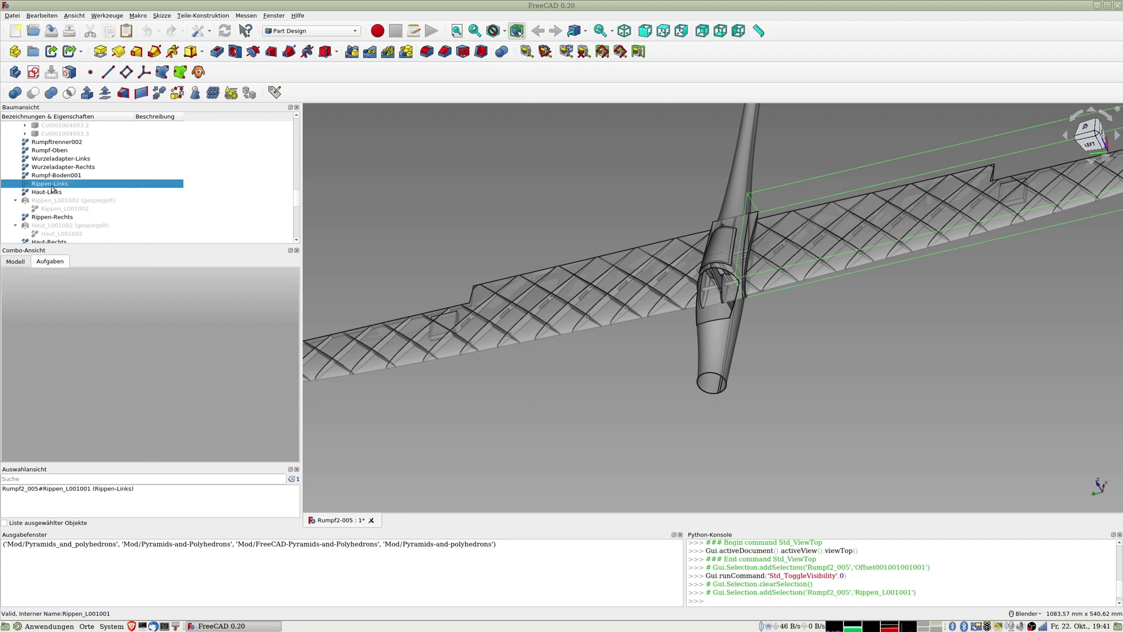
key(space)
click(51, 191)
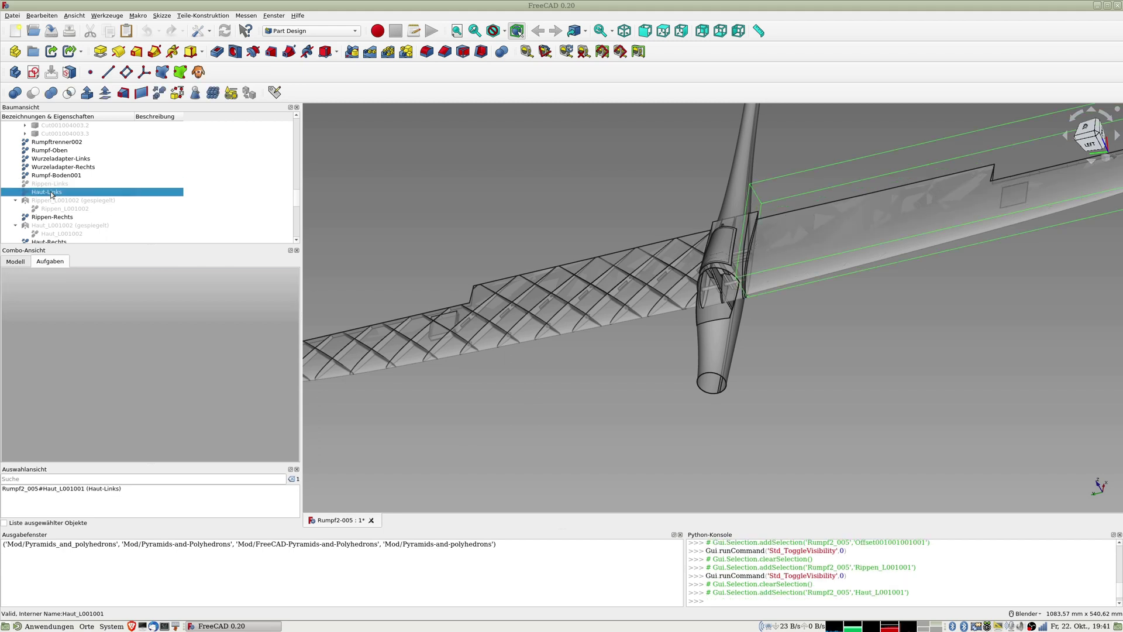
key(space)
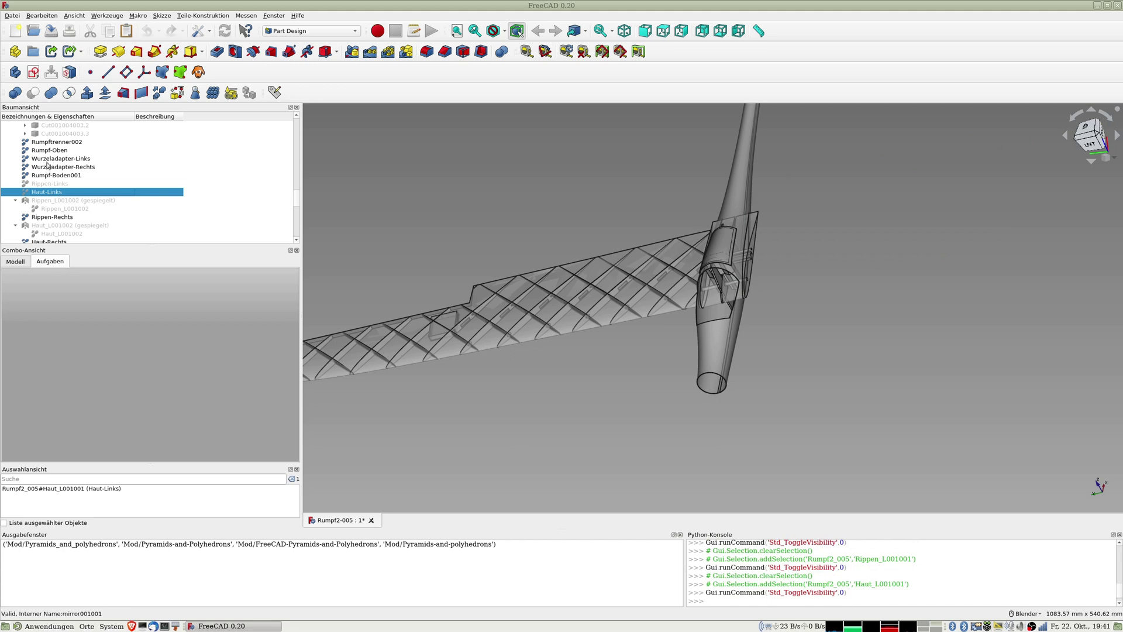
Hide the right wing's ribs Rippen-Rechts and skin Haut-Rechts.
scroll(52, 166, down, 2)
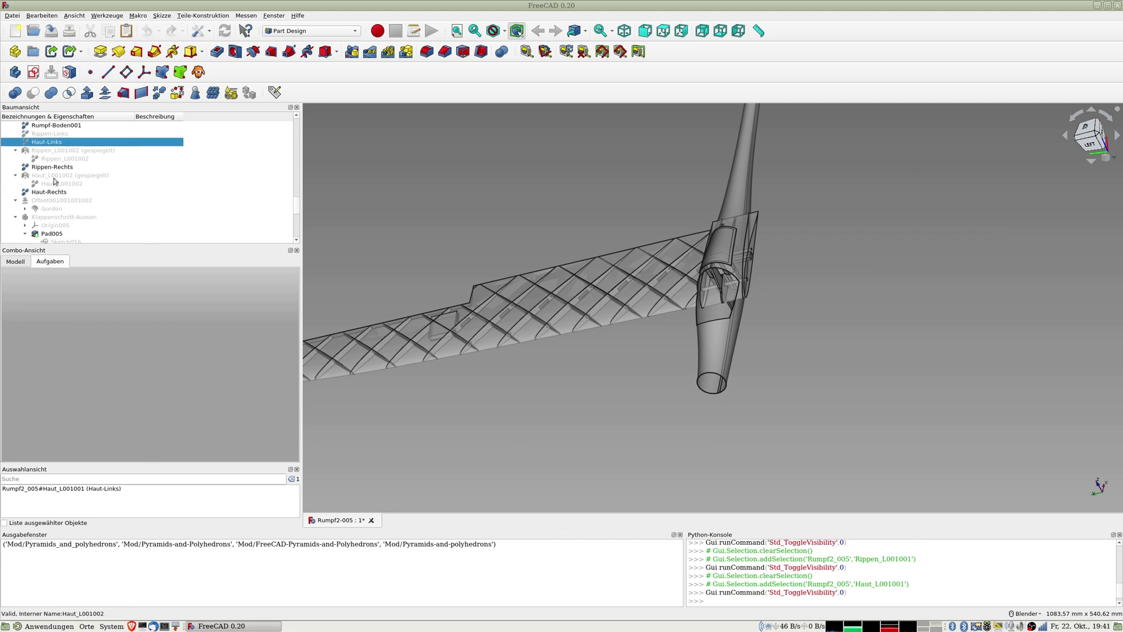
click(54, 168)
key(space)
click(51, 191)
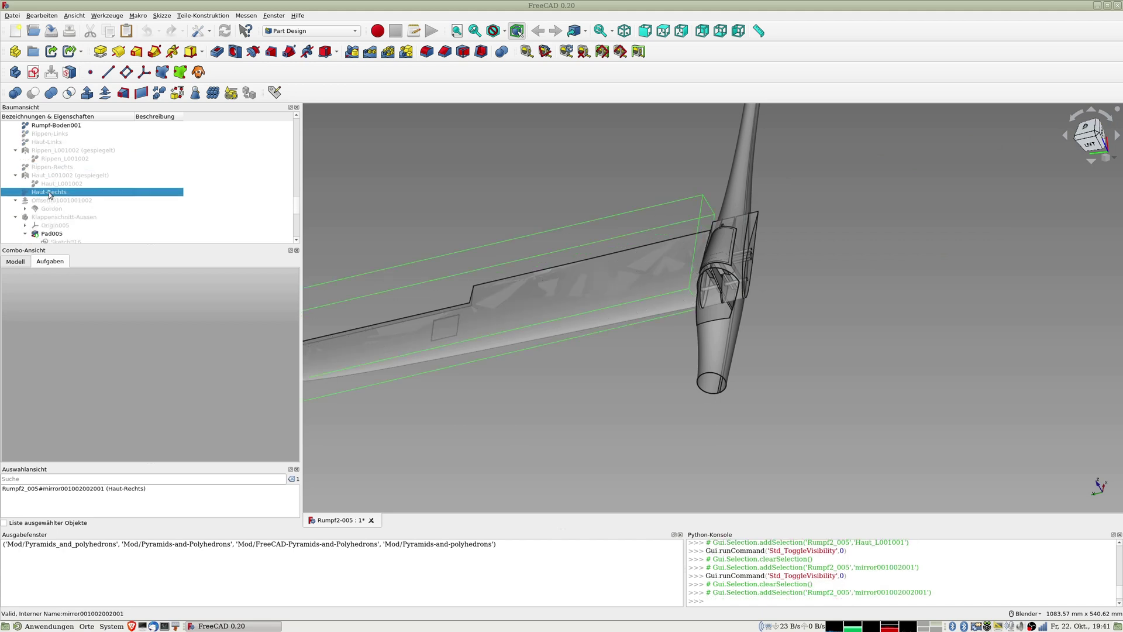
key(space)
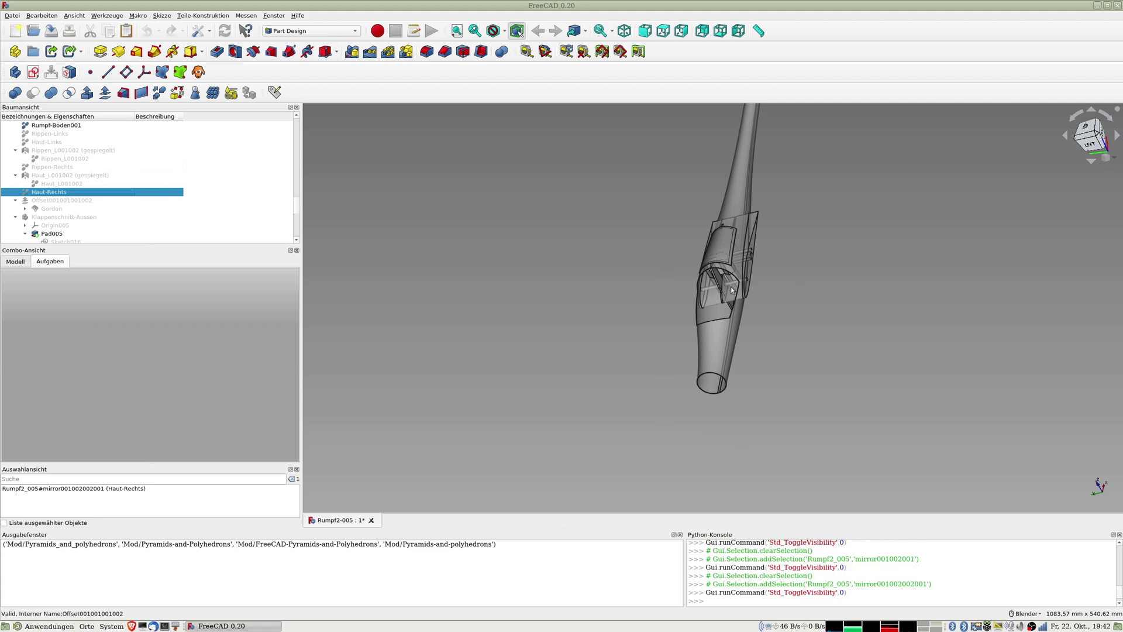
Hide the fuselage shells Rumpf-Boden001 and Rumpf-Oben to expose the centre section.
middle_drag(732, 290, 867, 257)
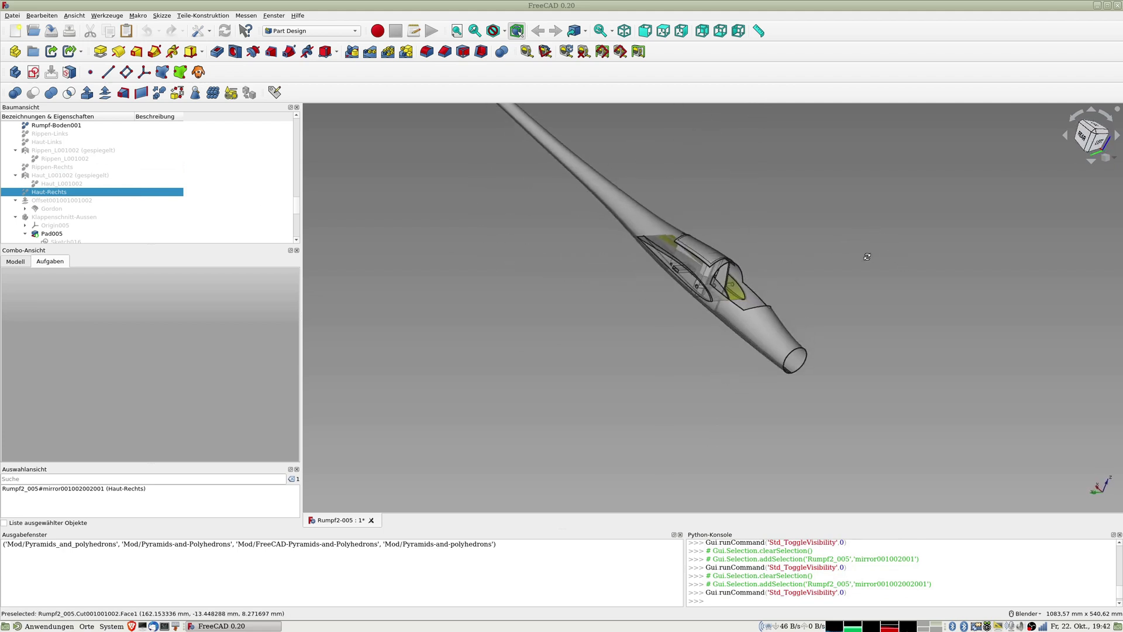
mouse_move(708, 355)
middle_down()
mouse_move(693, 323)
mouse_move(617, 316)
mouse_move(589, 275)
mouse_move(568, 302)
mouse_move(529, 303)
mouse_move(499, 281)
middle_up()
scroll(677, 336, up, 3)
scroll(650, 325, up, 3)
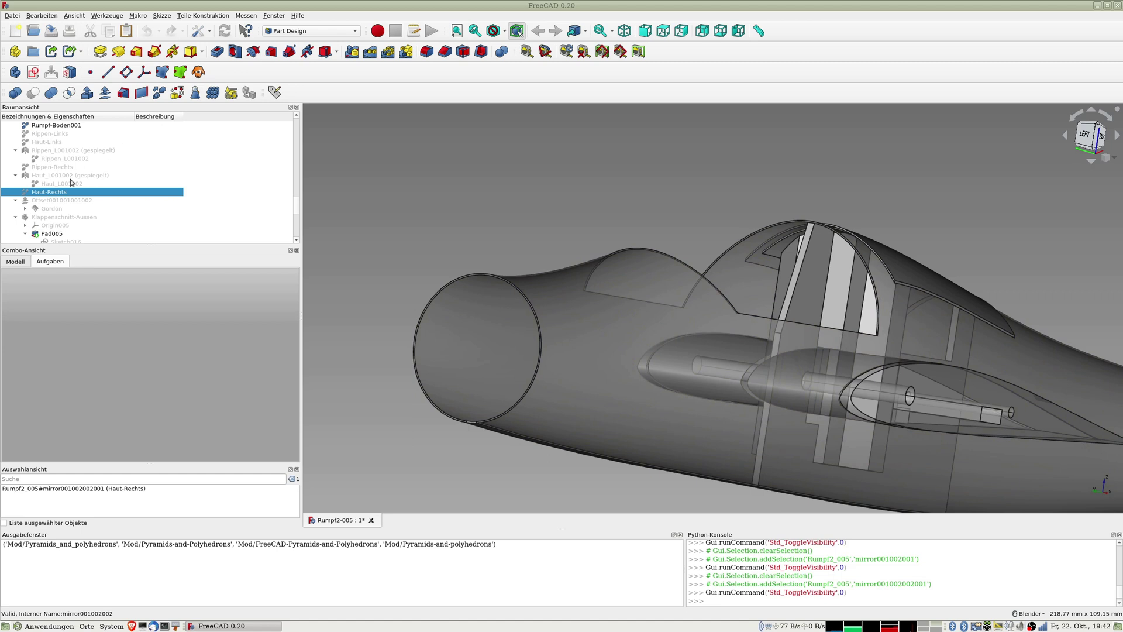
scroll(70, 183, up, 2)
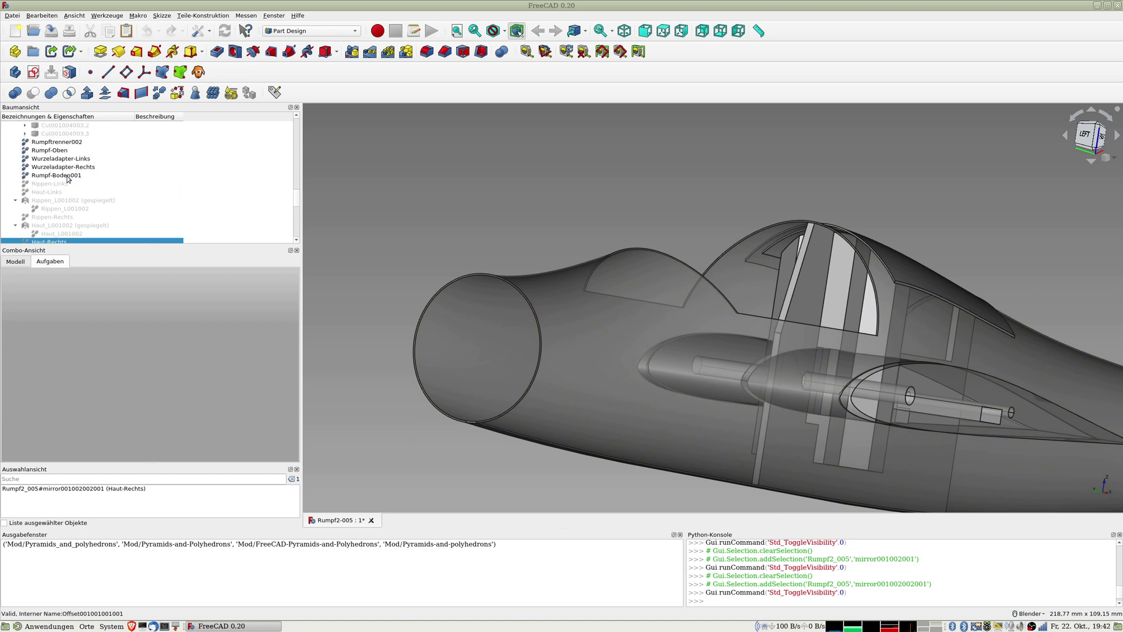
click(65, 175)
key(space)
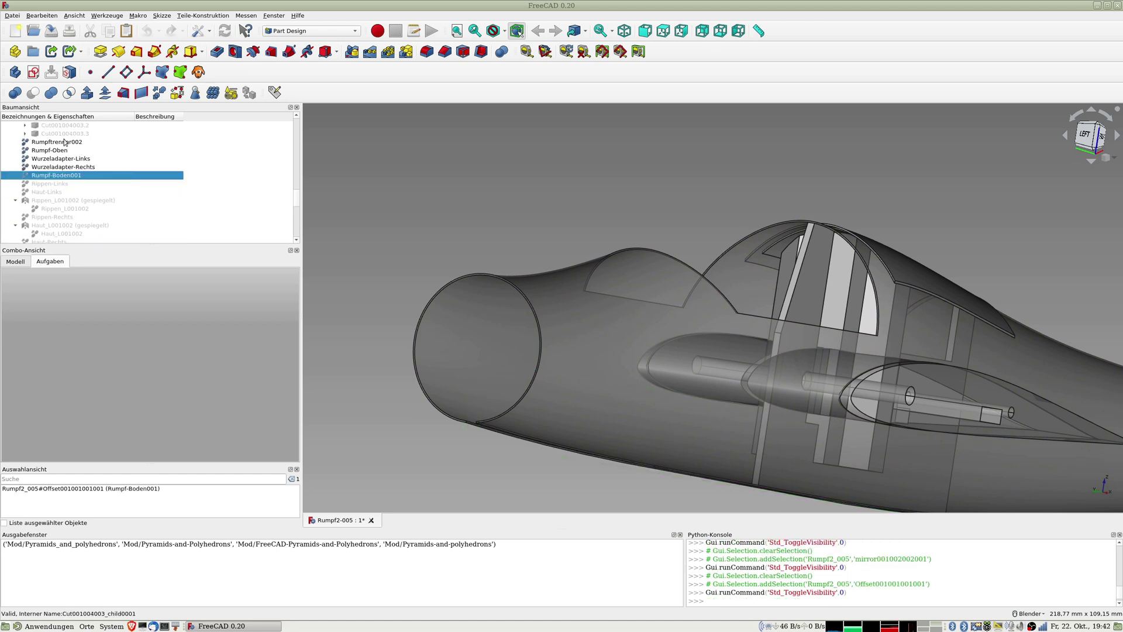
click(68, 151)
key(space)
Select the divider Rumpftrenner002 and bring up its display properties.
mouse_move(556, 304)
middle_down()
mouse_move(716, 328)
mouse_move(690, 319)
middle_up()
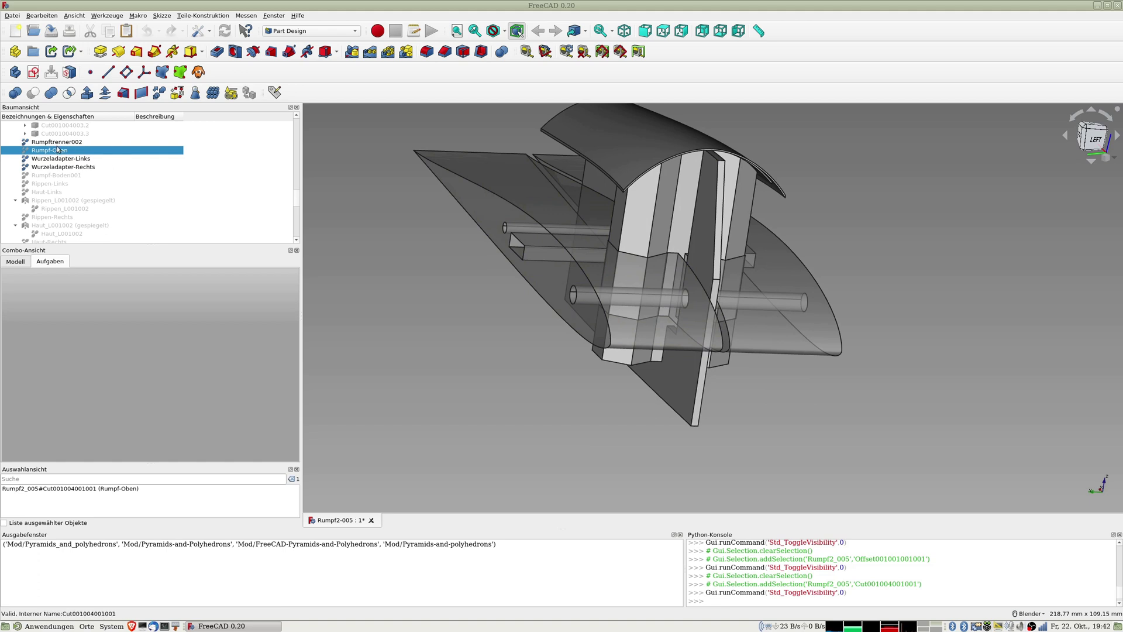
key(Up)
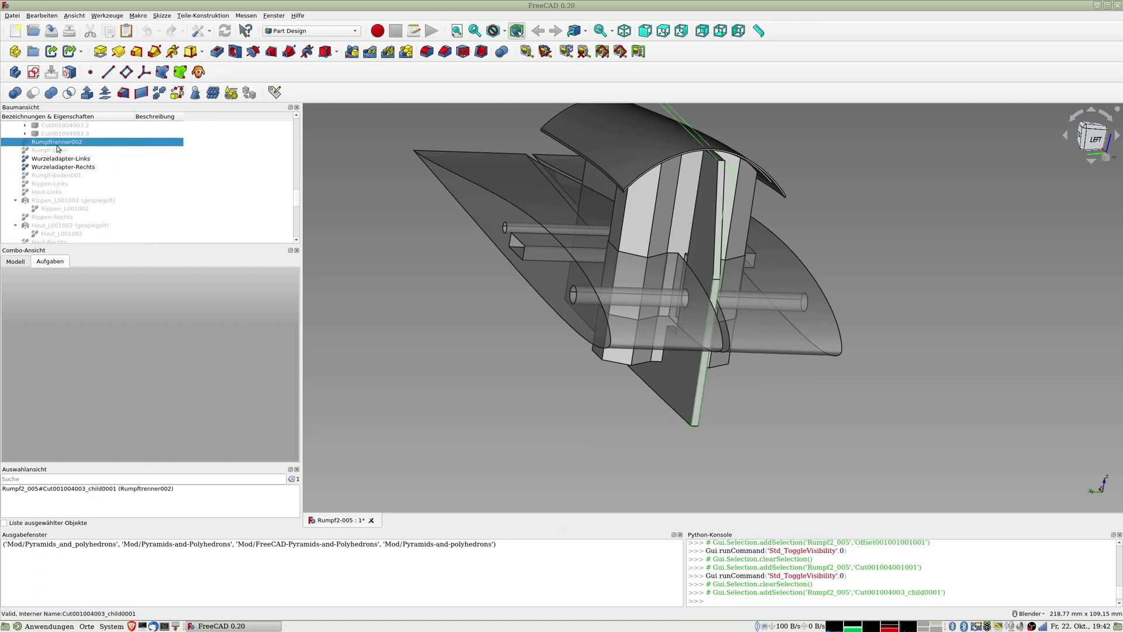
key(ctrl+d)
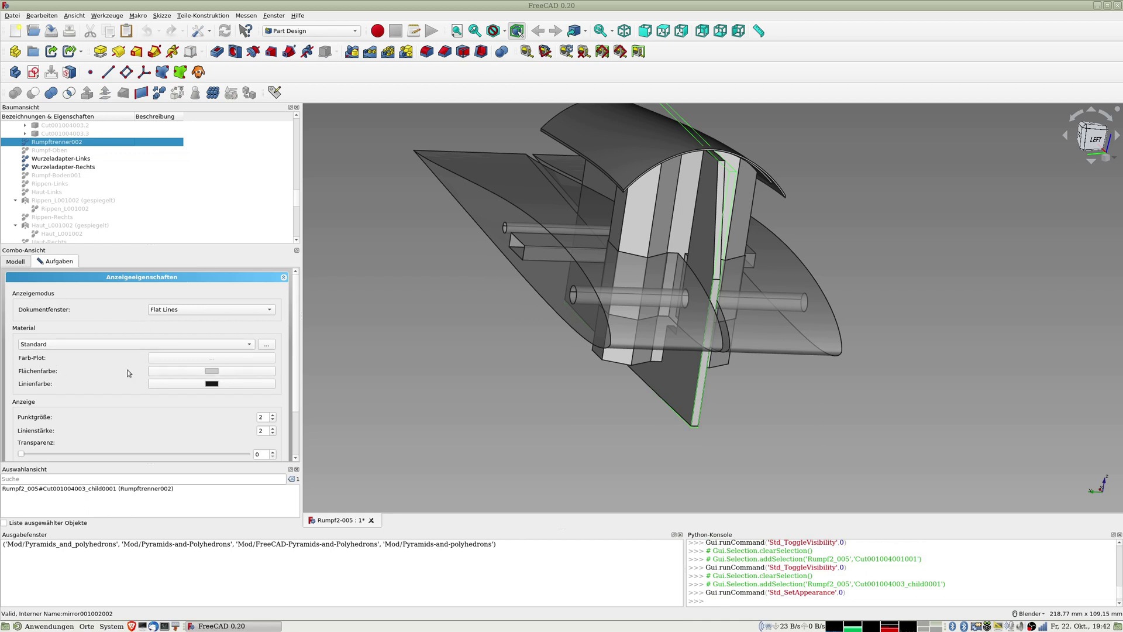
Set Rumpftrenner002's face colour to purple, then clear the selection.
click(212, 372)
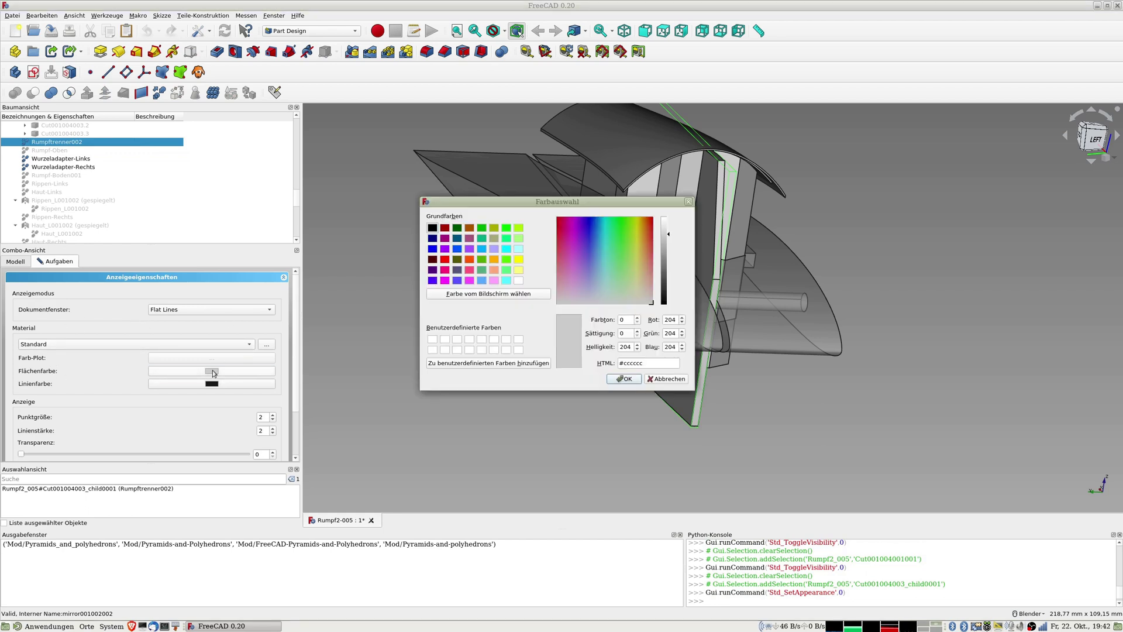
click(444, 249)
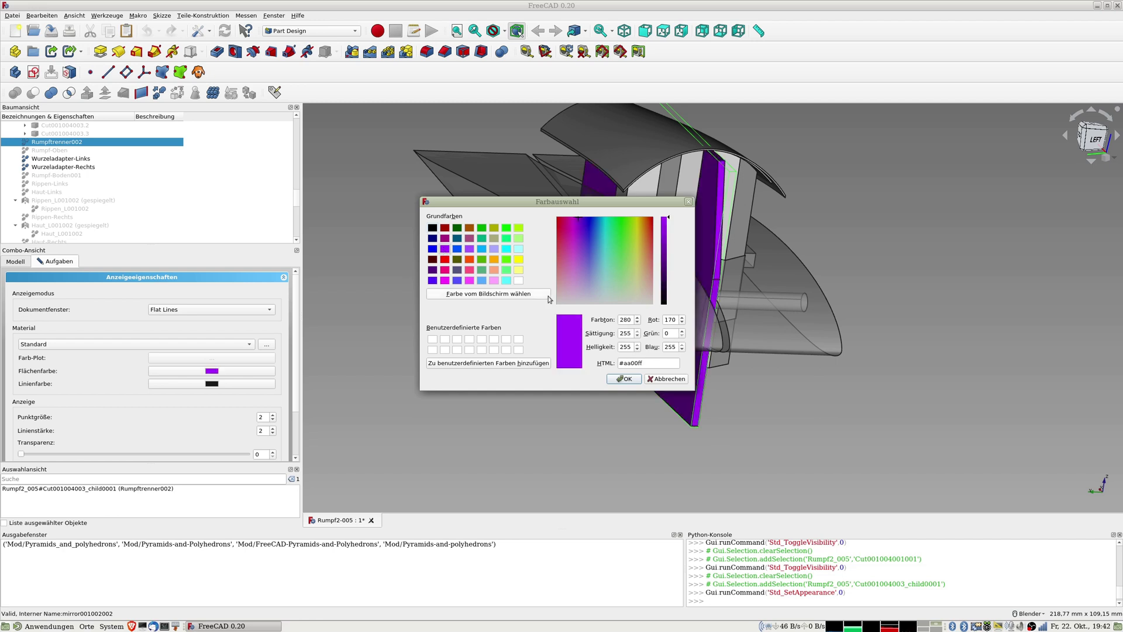
click(624, 379)
mouse_move(644, 378)
middle_down()
mouse_move(775, 372)
mouse_move(602, 406)
mouse_move(627, 360)
mouse_move(537, 420)
middle_up()
click(568, 437)
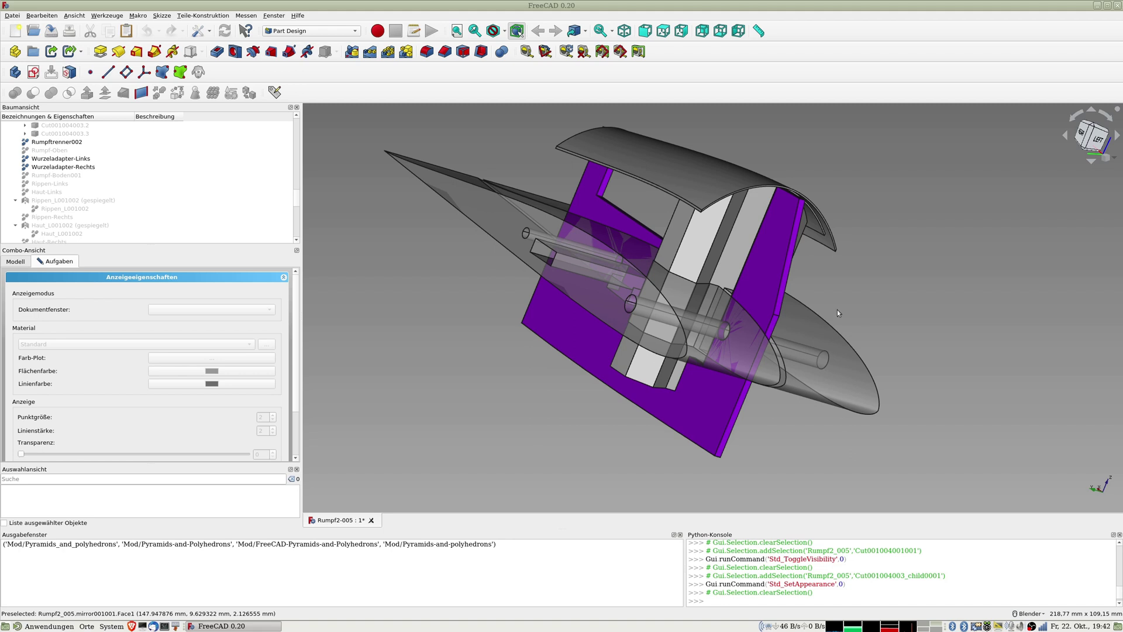
mouse_move(839, 307)
middle_down()
mouse_move(752, 283)
mouse_move(851, 214)
middle_up()
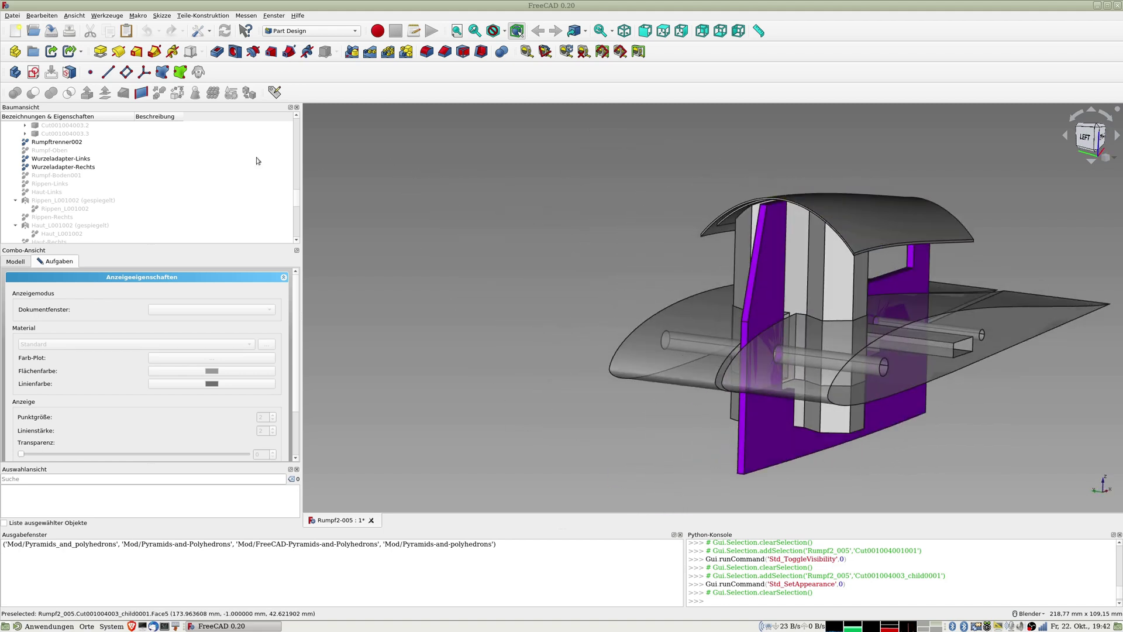
Give the right root adapter Wurzeladapter-Rechts a yellow face colour.
click(62, 167)
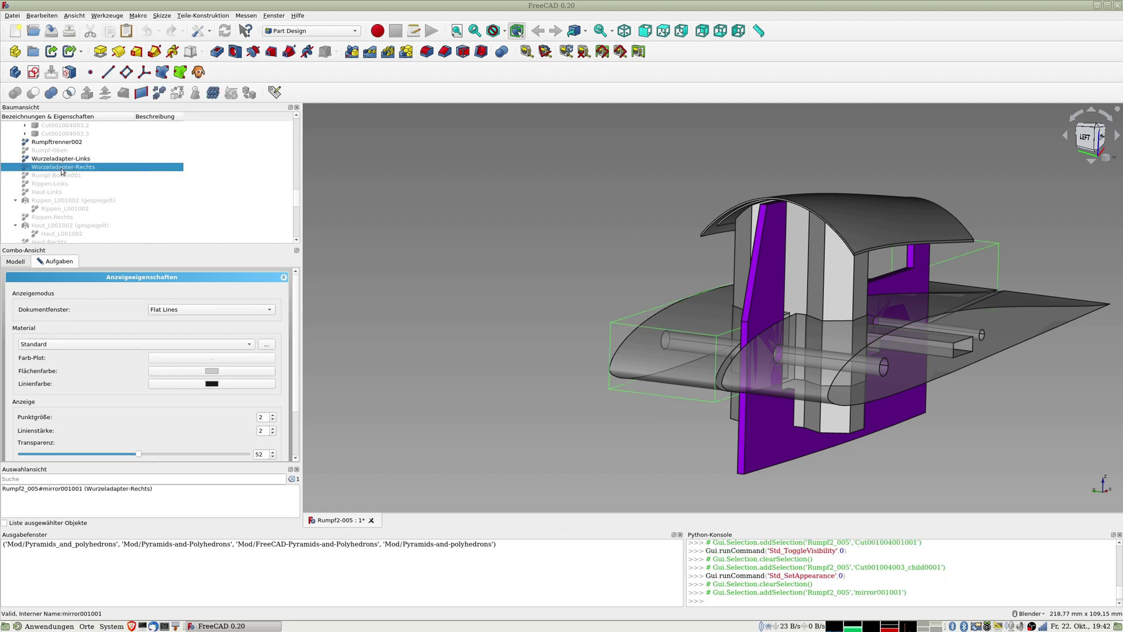
click(214, 374)
click(519, 259)
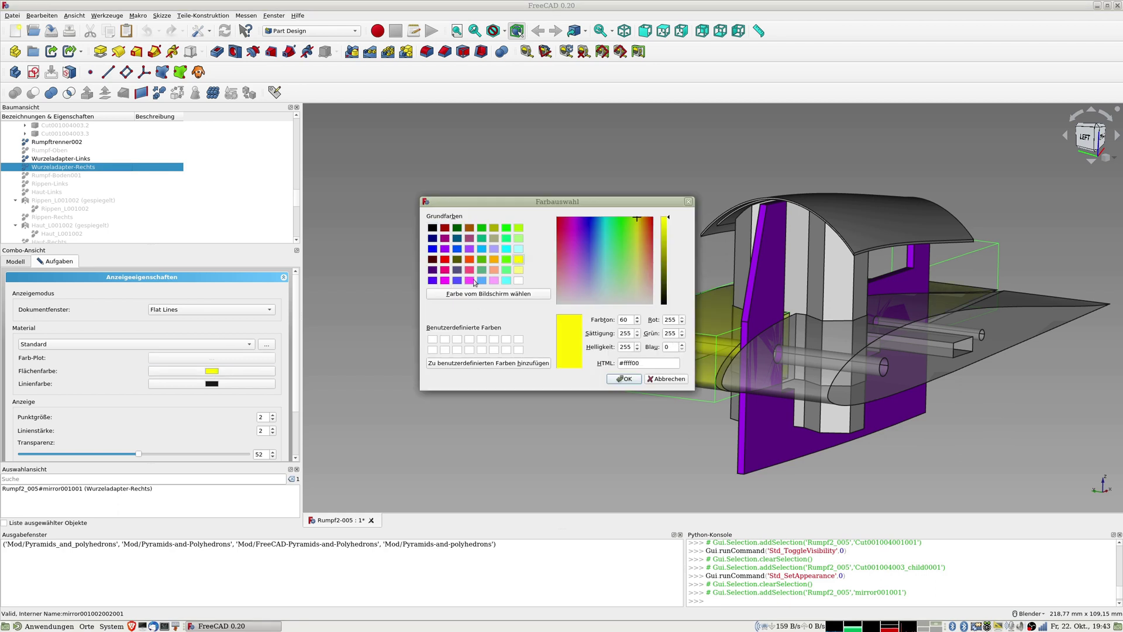
click(77, 160)
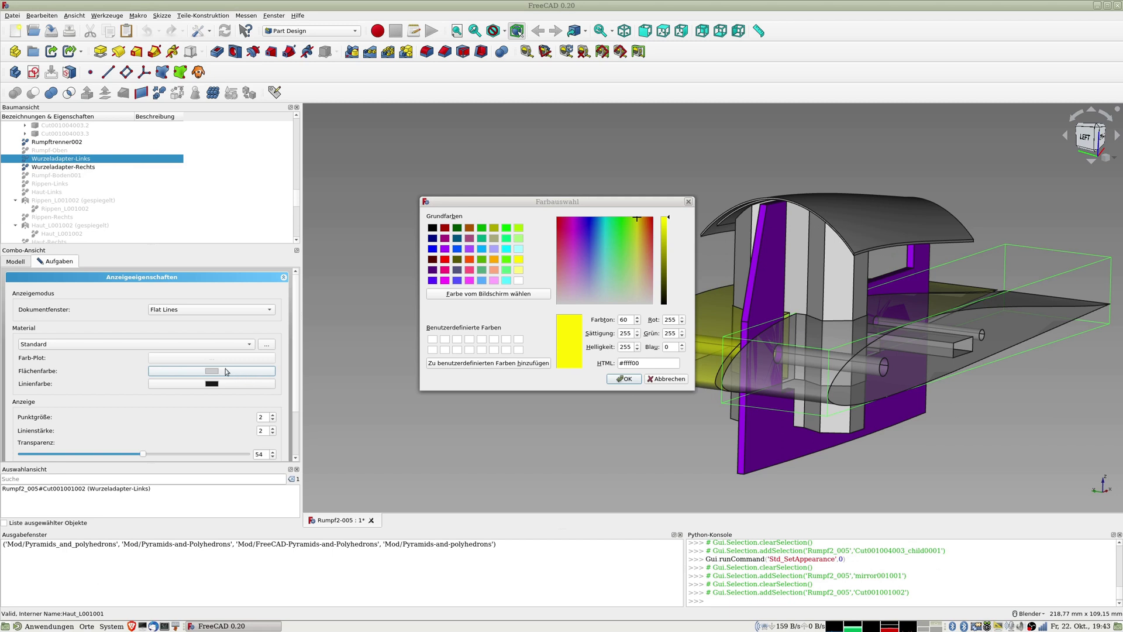
click(624, 379)
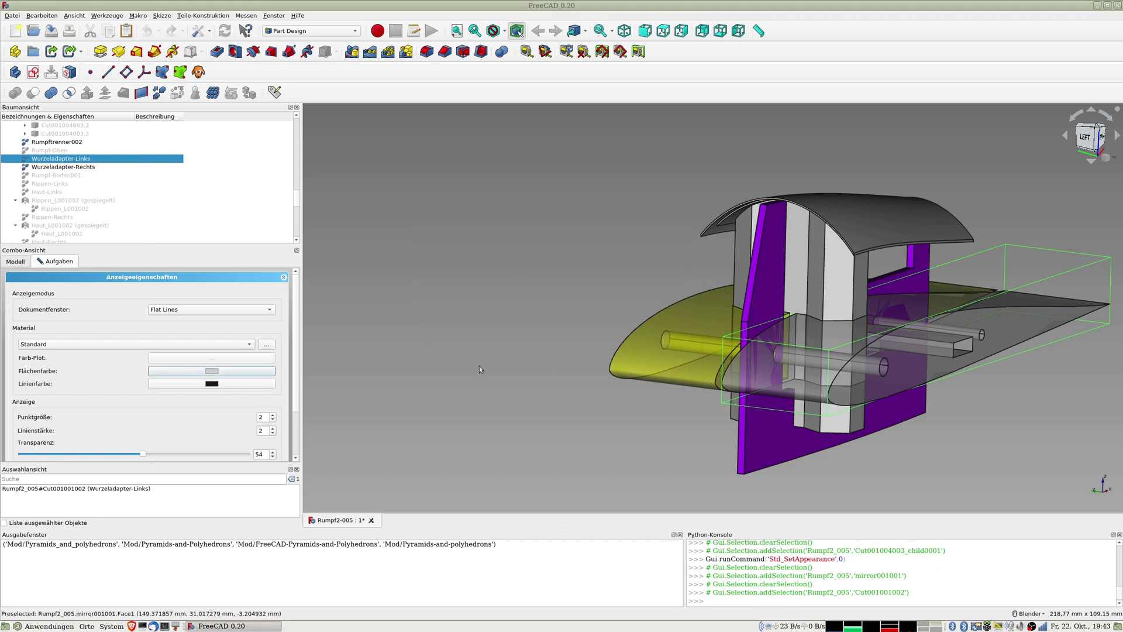
Give the left root adapter Wurzeladapter-Links the same yellow face colour.
click(231, 370)
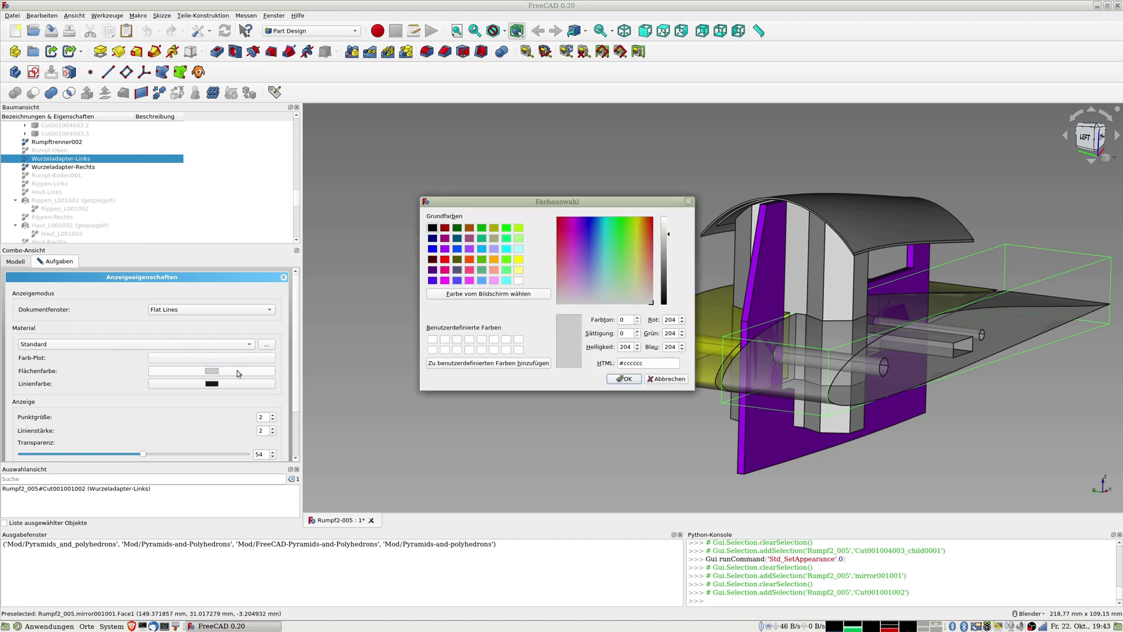
click(519, 259)
click(631, 381)
mouse_move(630, 384)
middle_down()
mouse_move(760, 330)
mouse_move(671, 344)
middle_up()
middle_drag(632, 361, 652, 357)
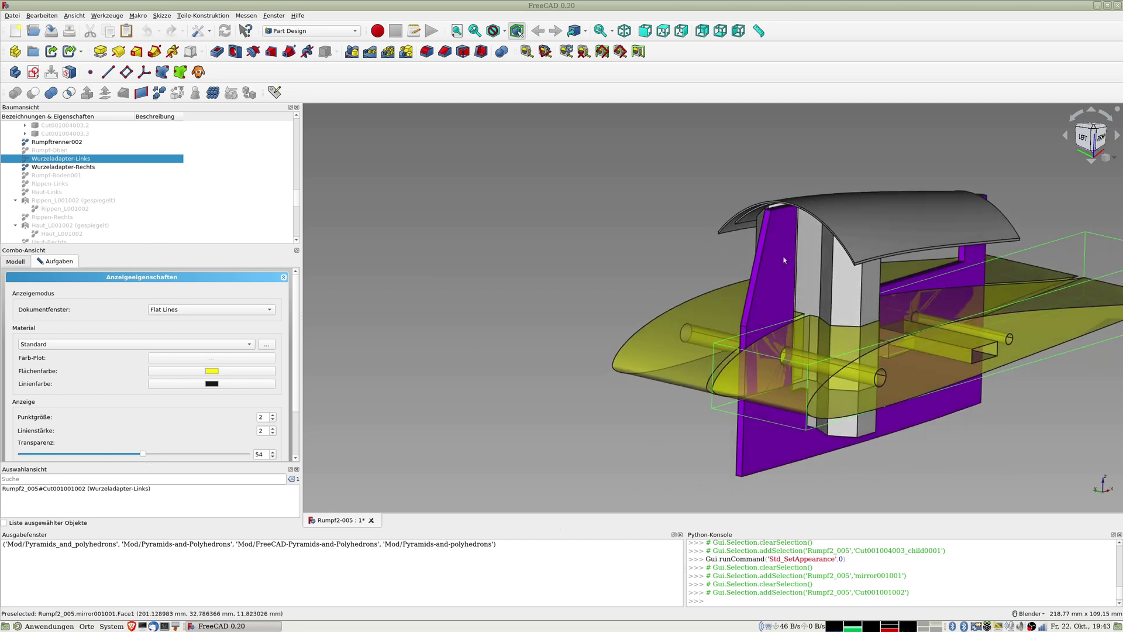
Show the canopy Klappe002 and set its face colour to pure red.
scroll(63, 165, up, 2)
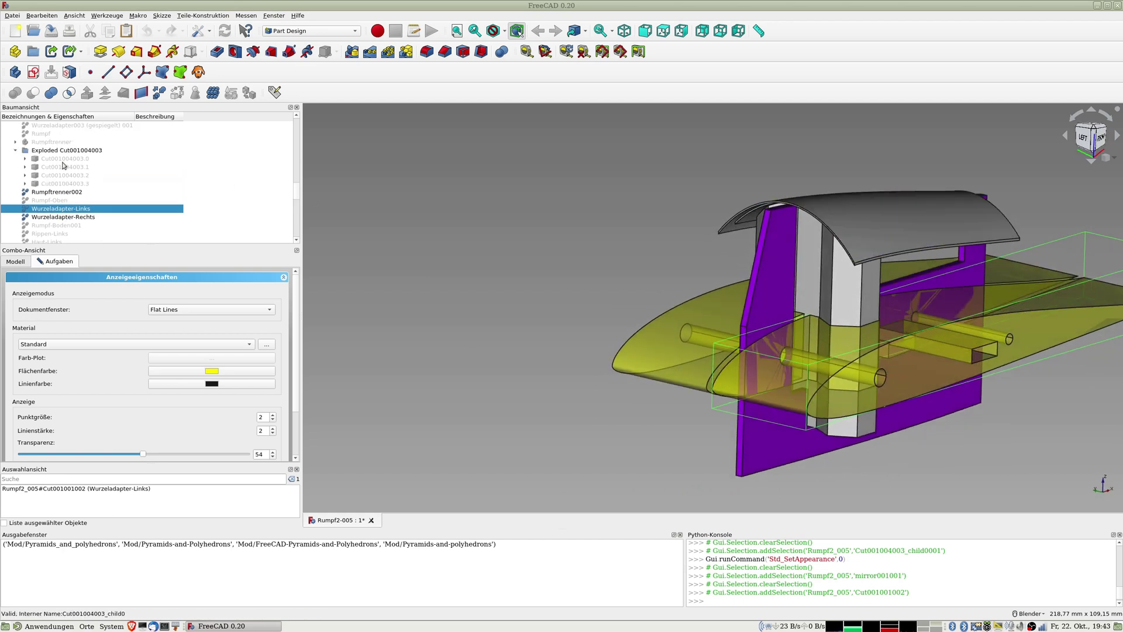
scroll(63, 201, down, 3)
scroll(63, 201, down, 3)
scroll(64, 200, down, 3)
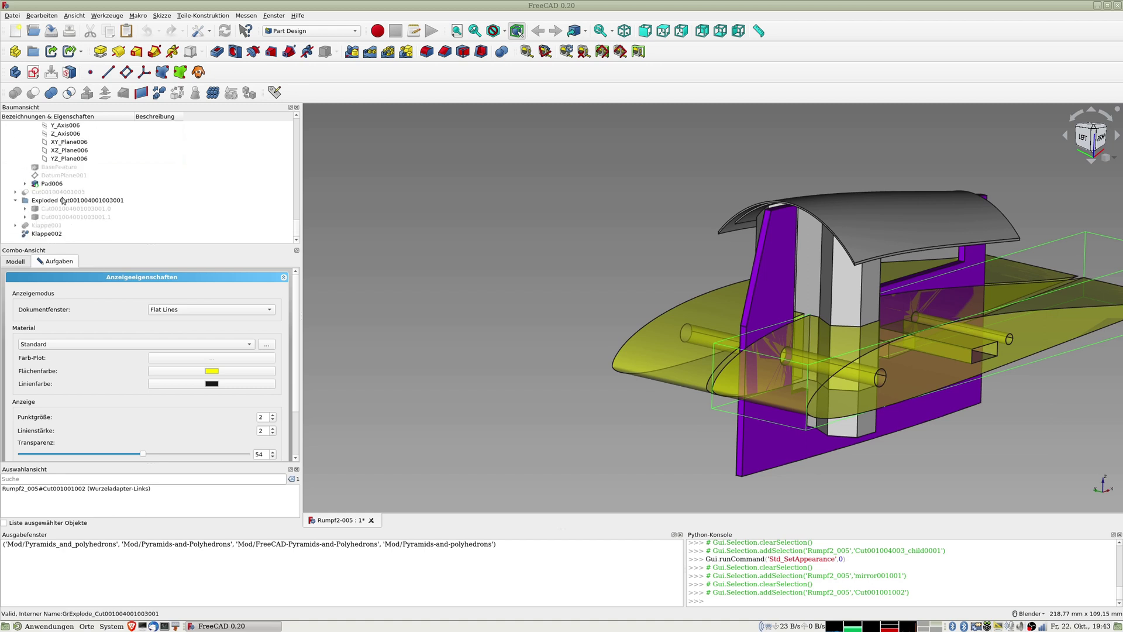
click(52, 234)
key(space)
key(space)
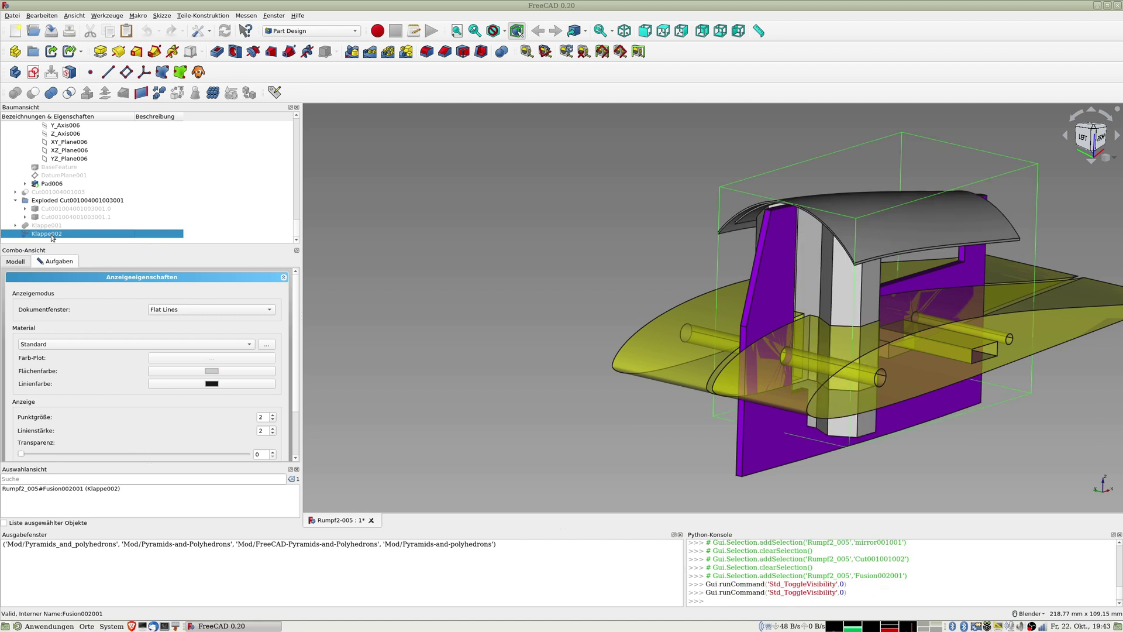
click(225, 372)
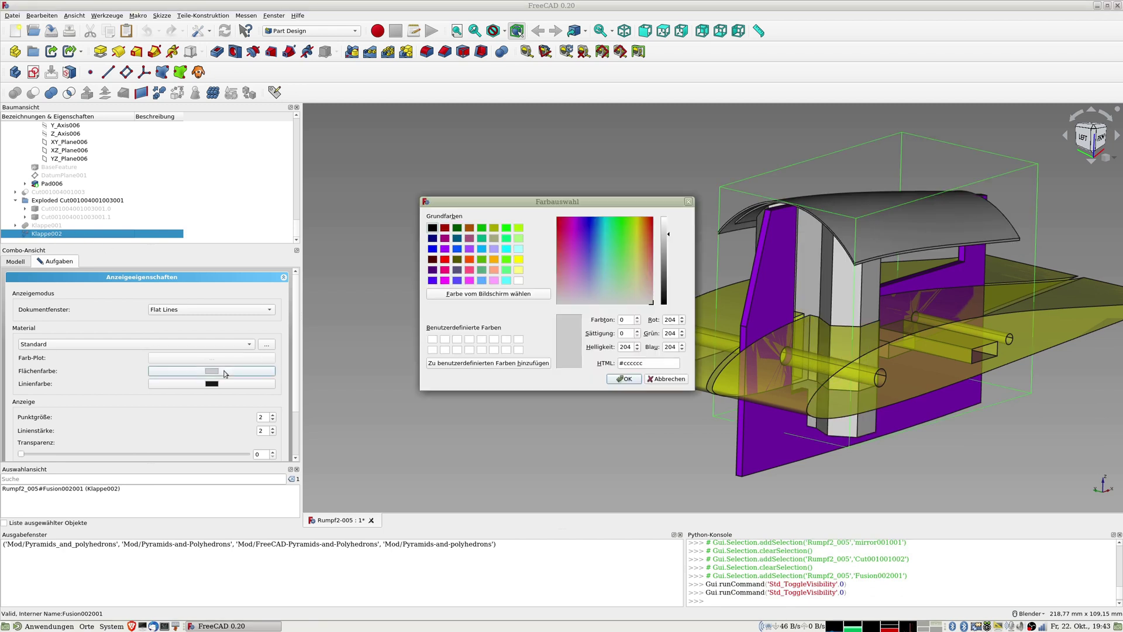
click(444, 259)
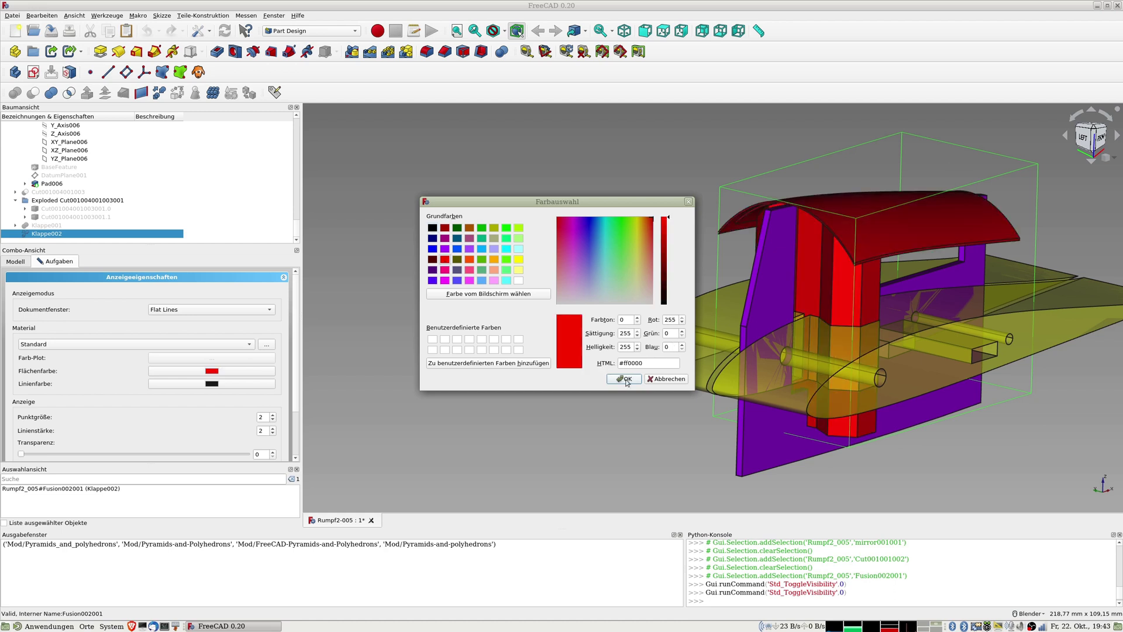
click(626, 379)
mouse_move(631, 379)
middle_down()
mouse_move(815, 342)
mouse_move(784, 346)
middle_up()
mouse_move(1076, 199)
middle_down()
mouse_move(1059, 251)
mouse_move(929, 143)
mouse_move(869, 279)
middle_up()
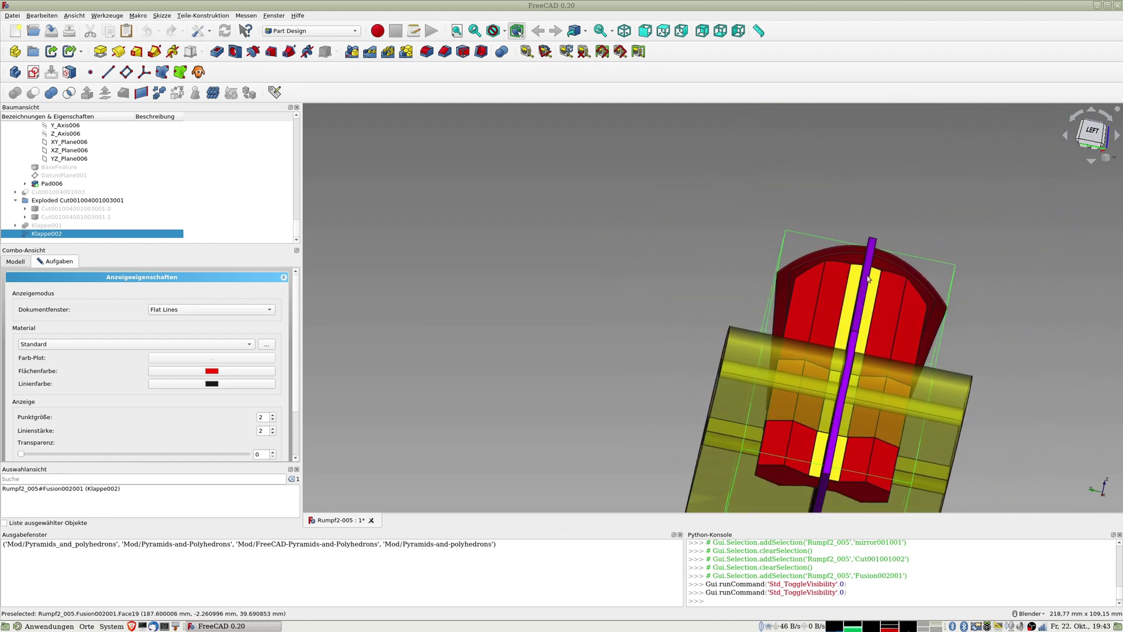
scroll(805, 275, up, 3)
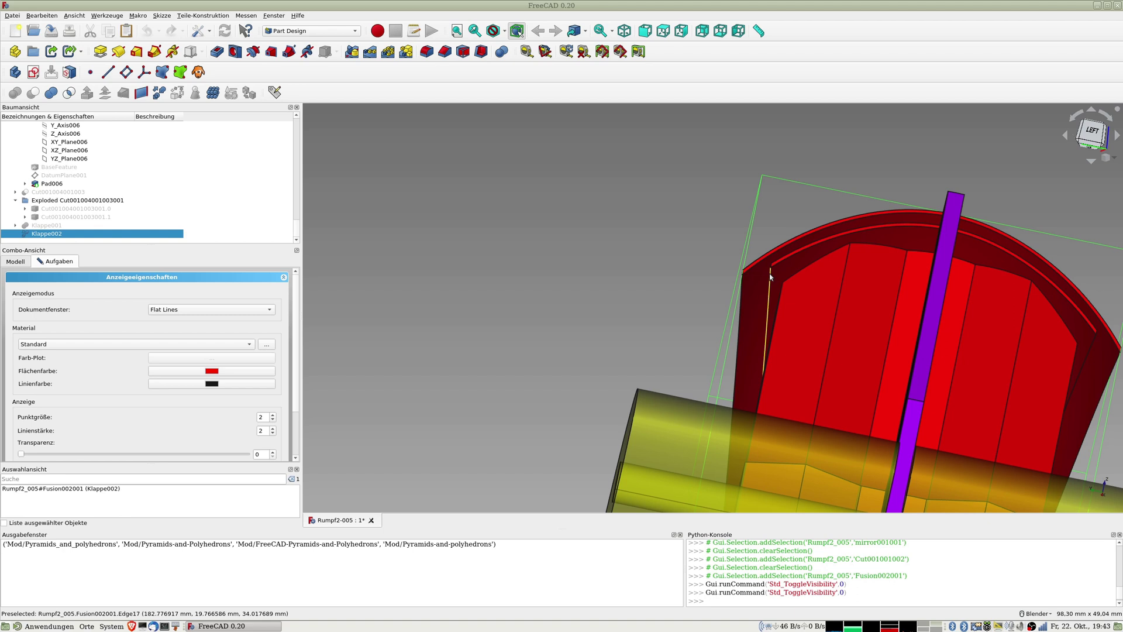
mouse_move(770, 275)
middle_down()
mouse_move(775, 298)
mouse_move(751, 305)
mouse_move(804, 361)
mouse_move(901, 352)
middle_up()
scroll(751, 306, down, 5)
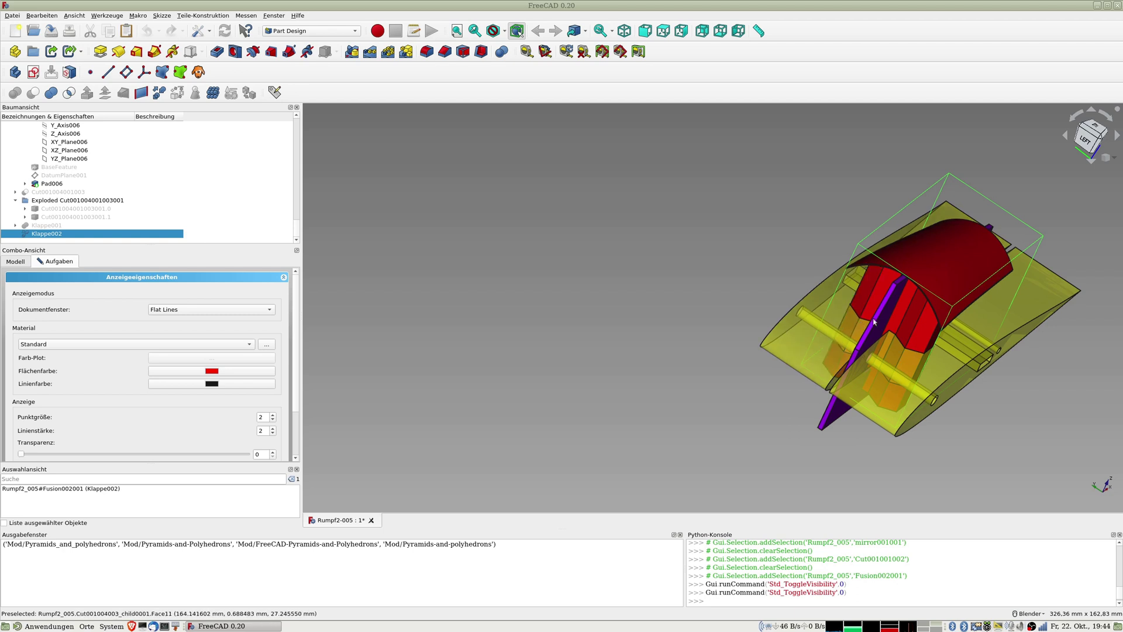
key(6)
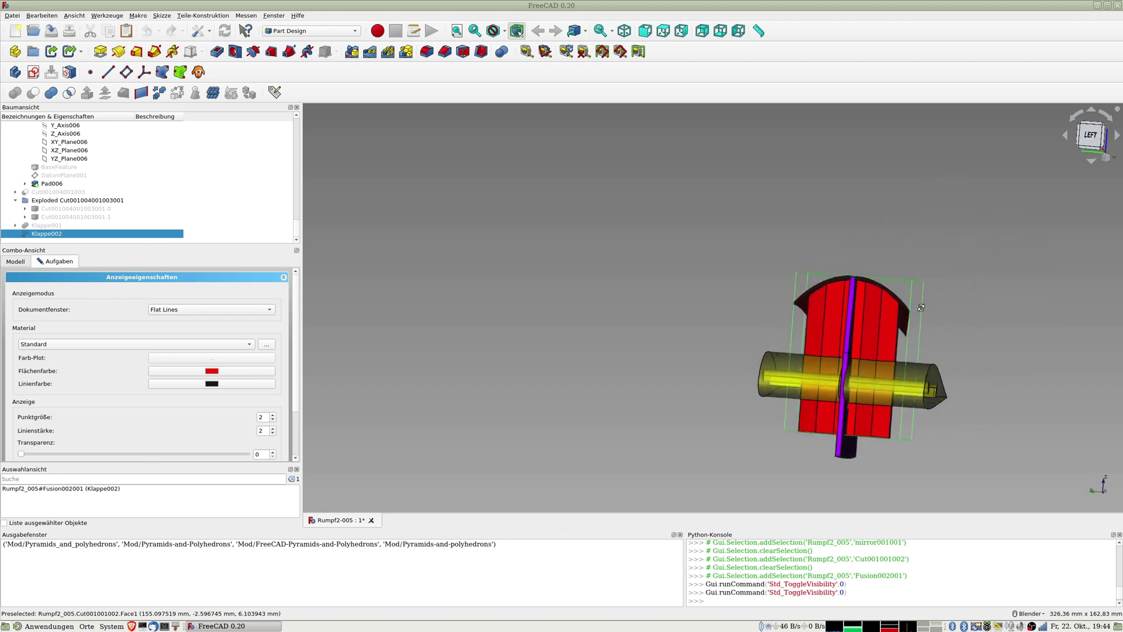
middle_drag(834, 449, 863, 459)
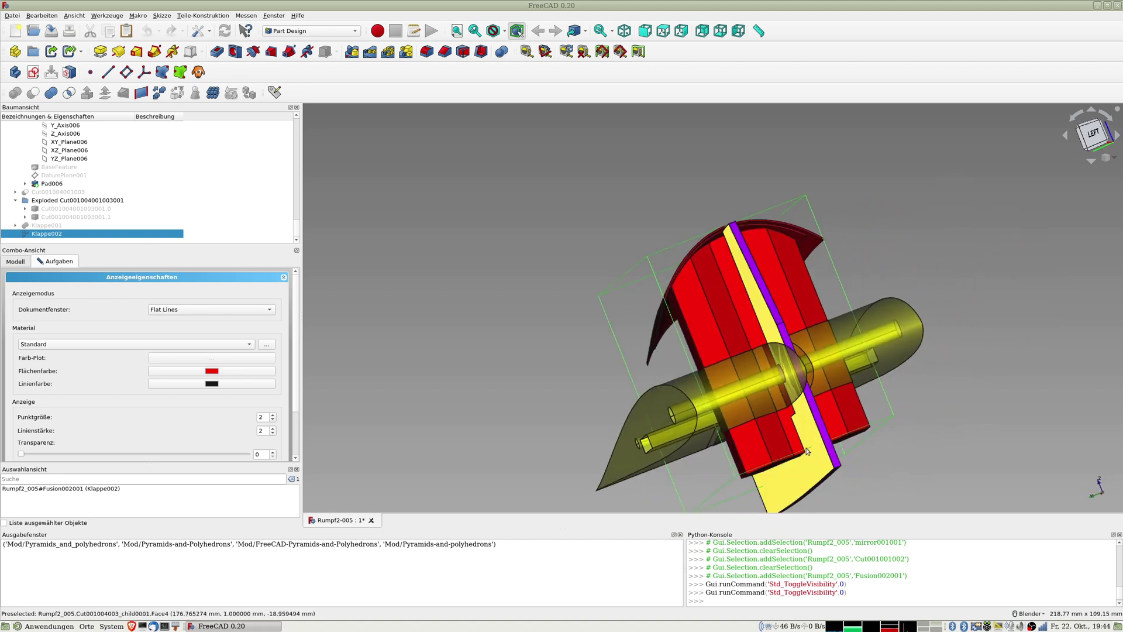
scroll(801, 447, up, 5)
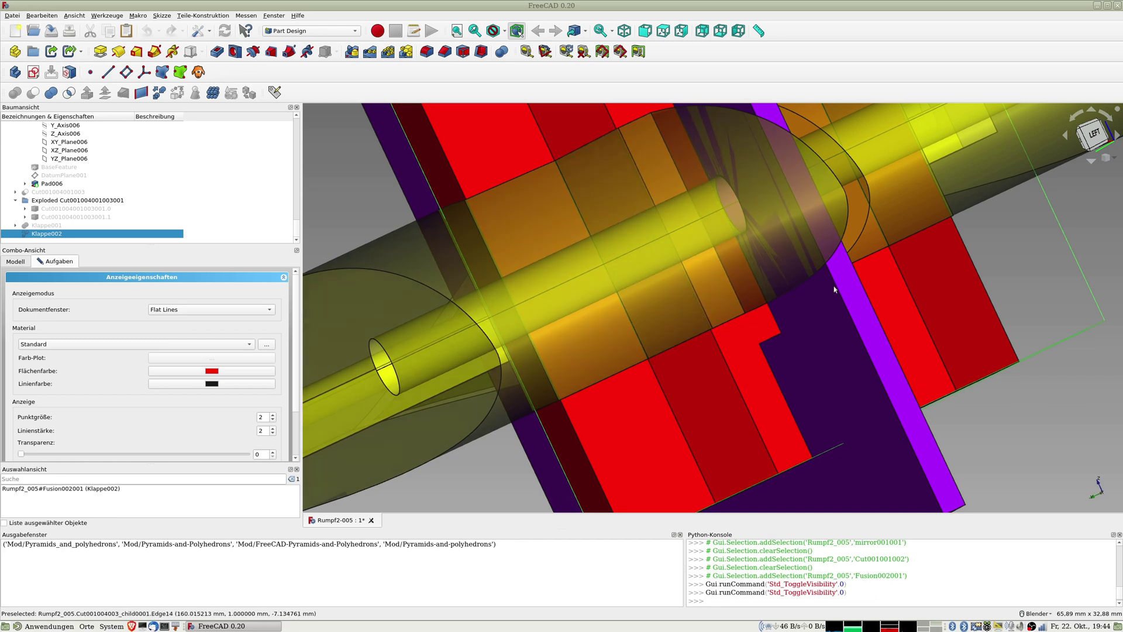
scroll(645, 371, down, 5)
mouse_move(645, 371)
middle_down()
mouse_move(957, 251)
mouse_move(833, 135)
middle_up()
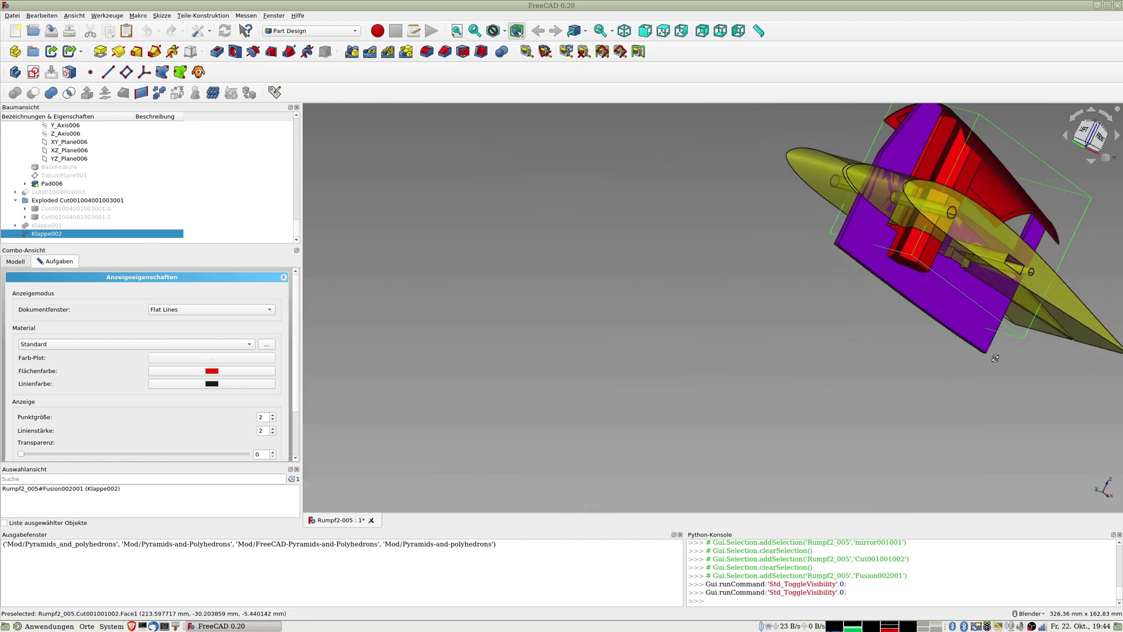
scroll(833, 135, up, 3)
scroll(912, 153, down, 3)
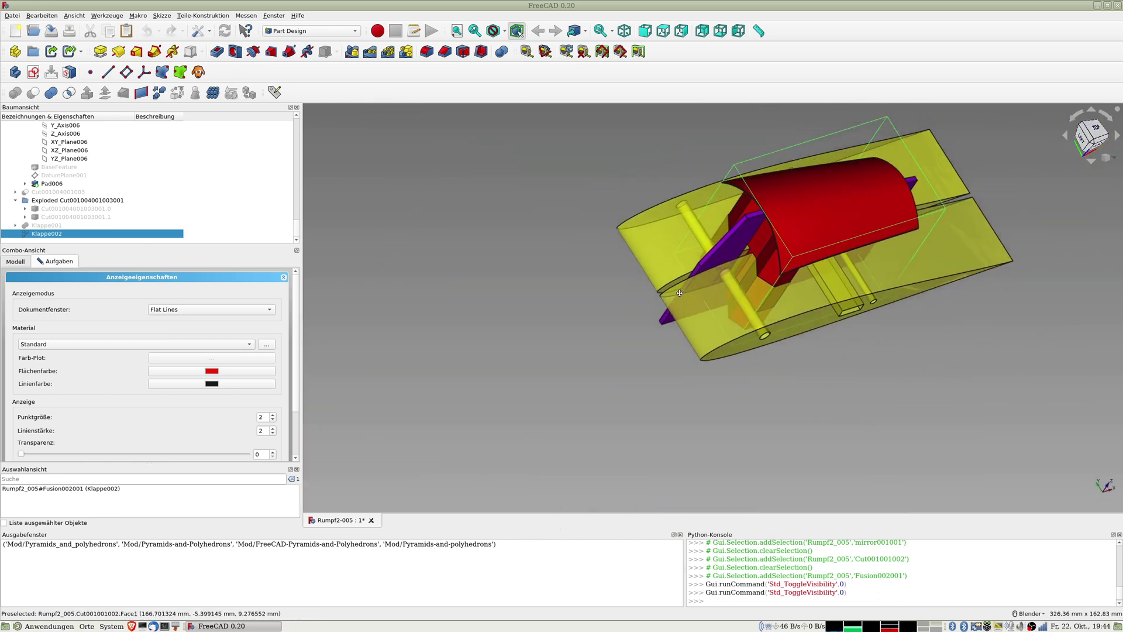
middle_drag(911, 153, 710, 266)
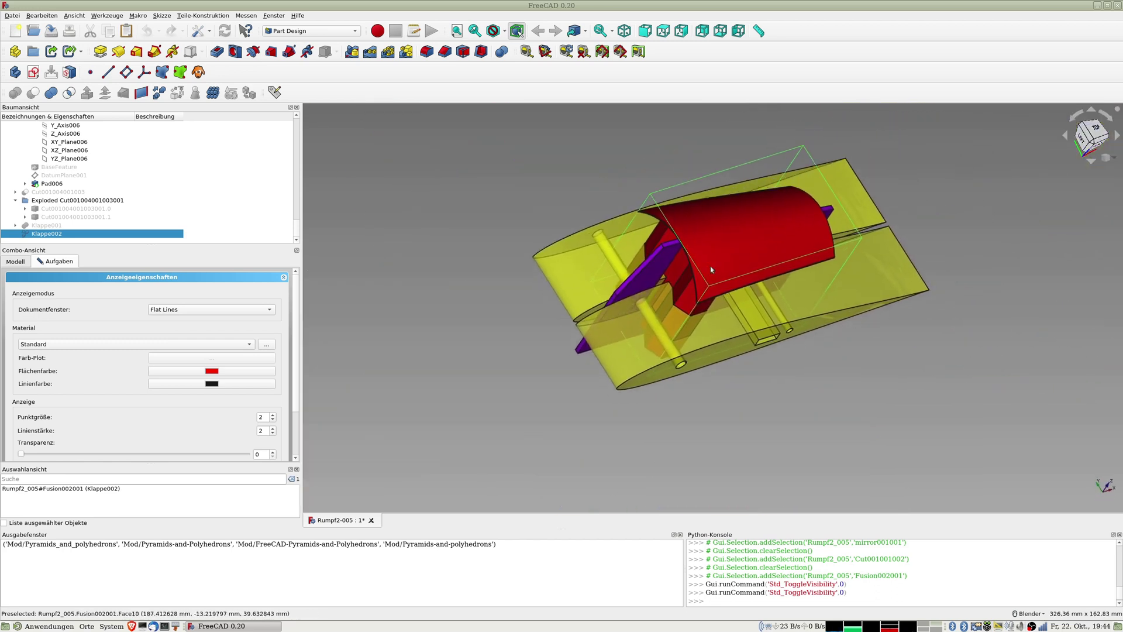
Close the display properties panel for the canopy.
right_click(84, 238)
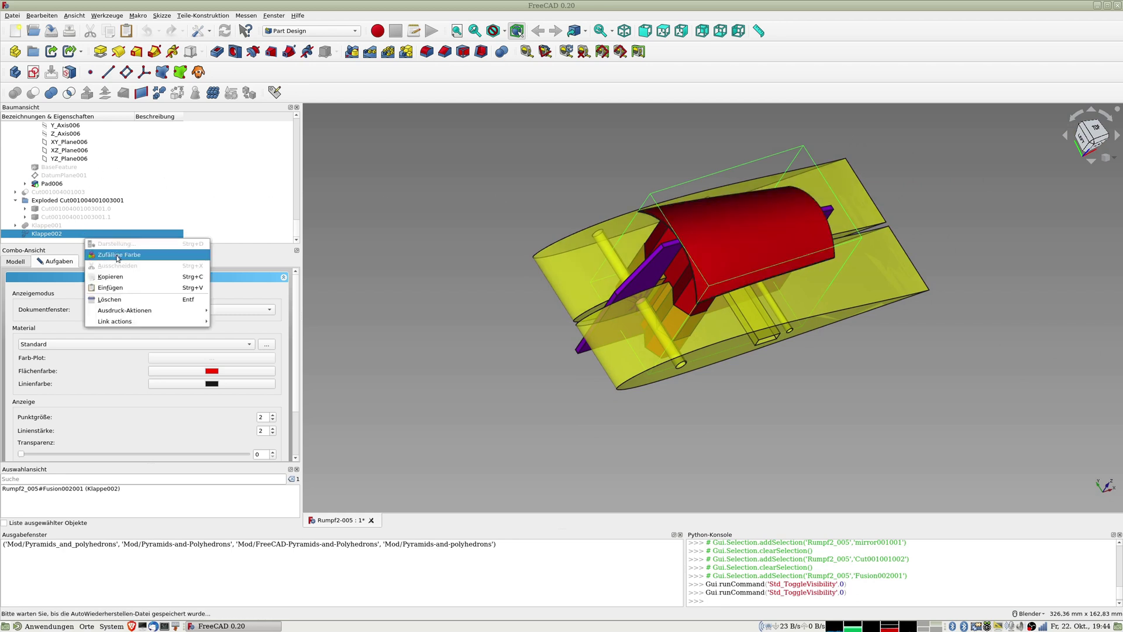
click(71, 238)
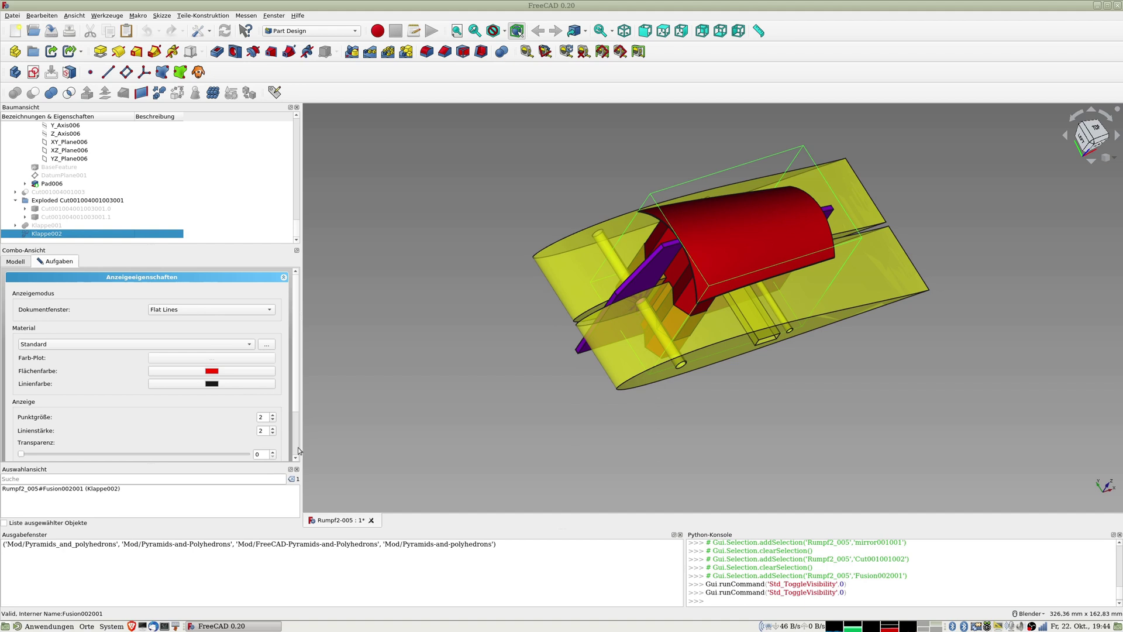
scroll(297, 450, down, 2)
click(149, 449)
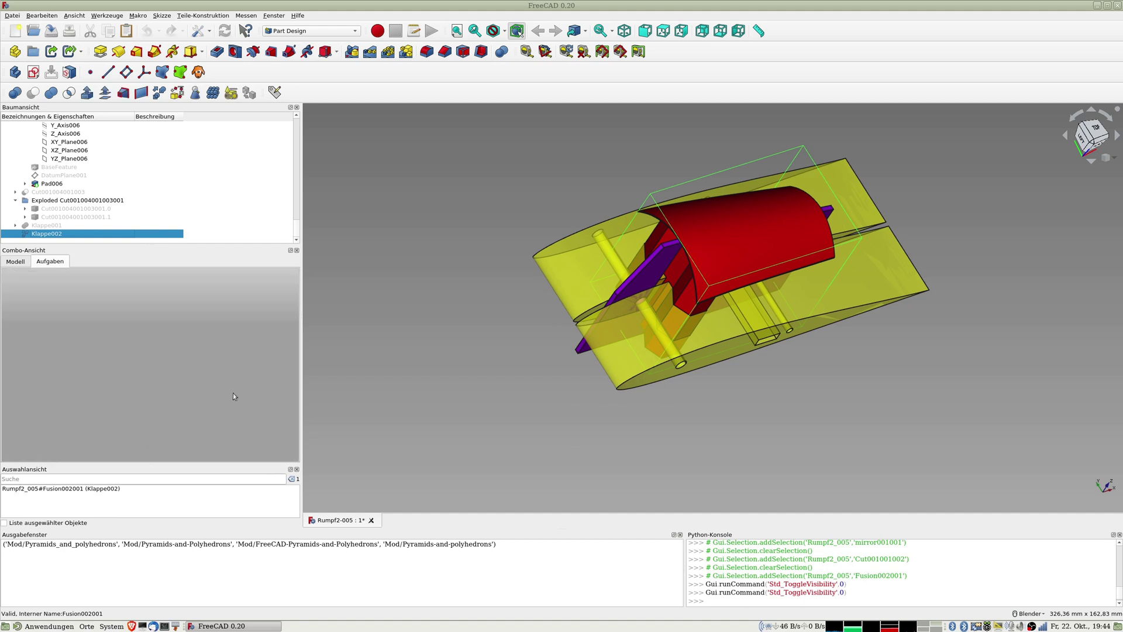
Transform Klappe002, lifting the red canopy well above the fuselage section.
right_click(68, 237)
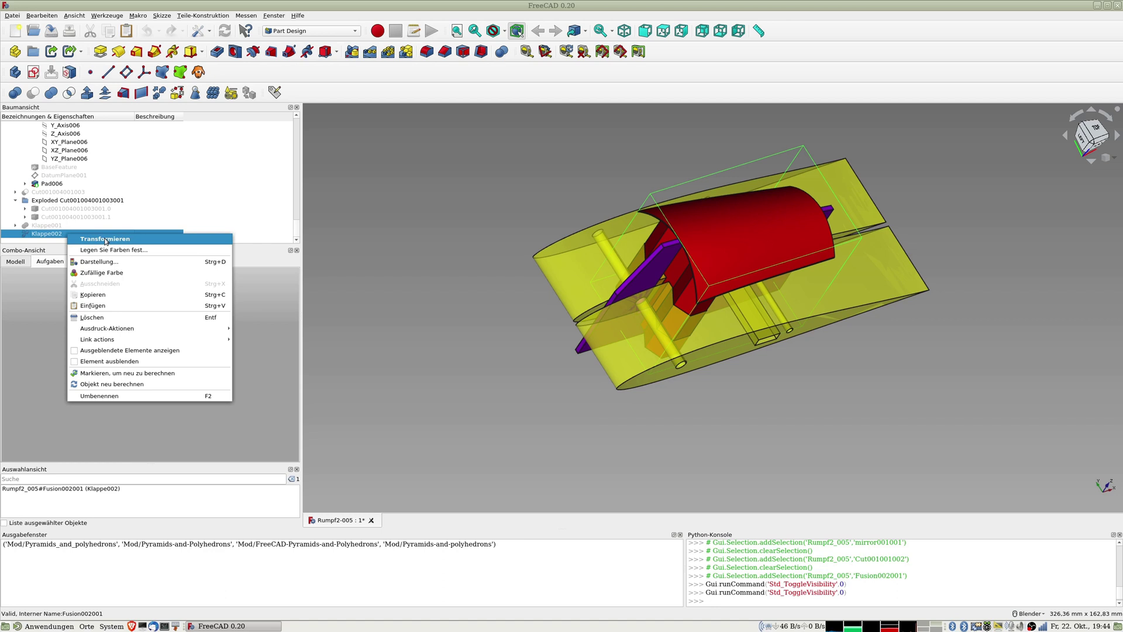
click(106, 239)
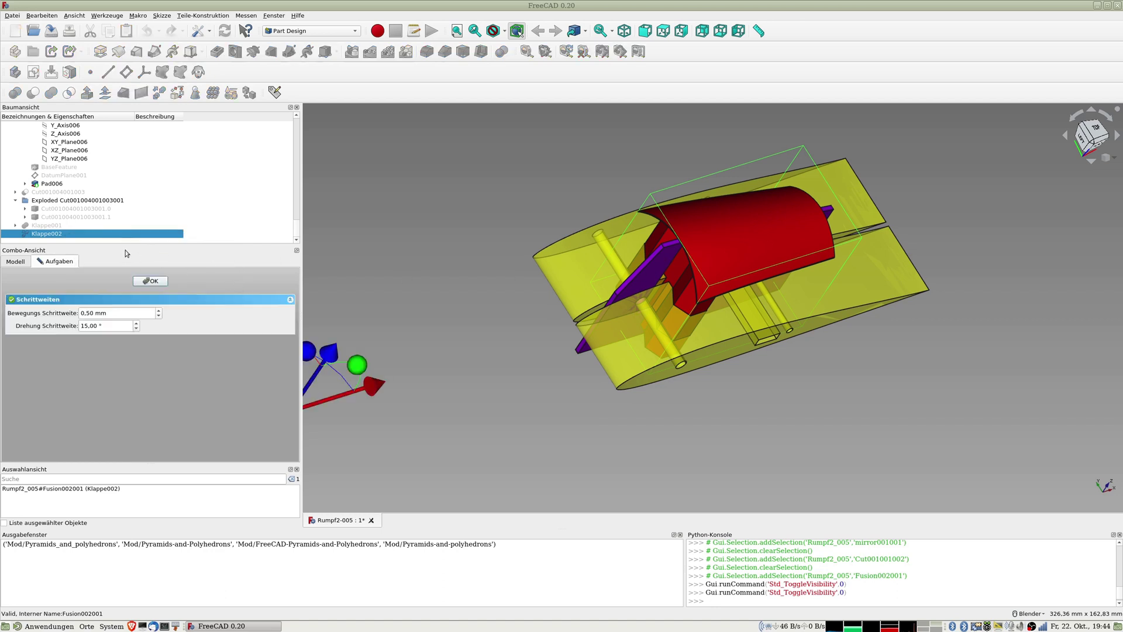
scroll(426, 345, down, 3)
middle_drag(413, 343, 440, 283)
mouse_move(424, 203)
mouse_down()
mouse_move(463, 128)
mouse_move(481, 119)
mouse_up()
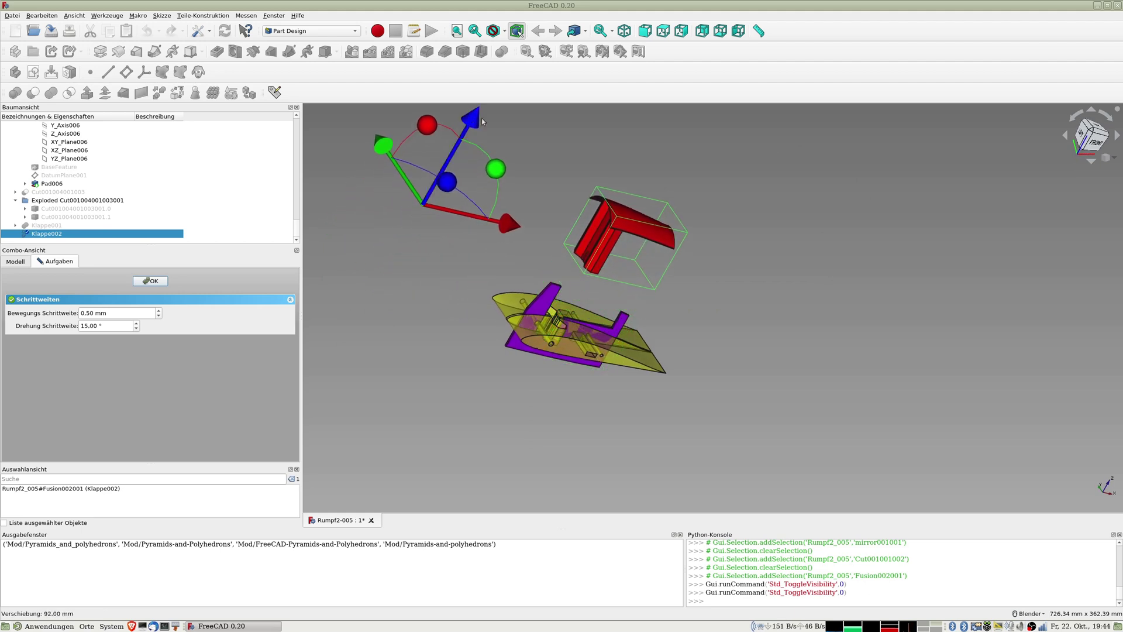
click(163, 283)
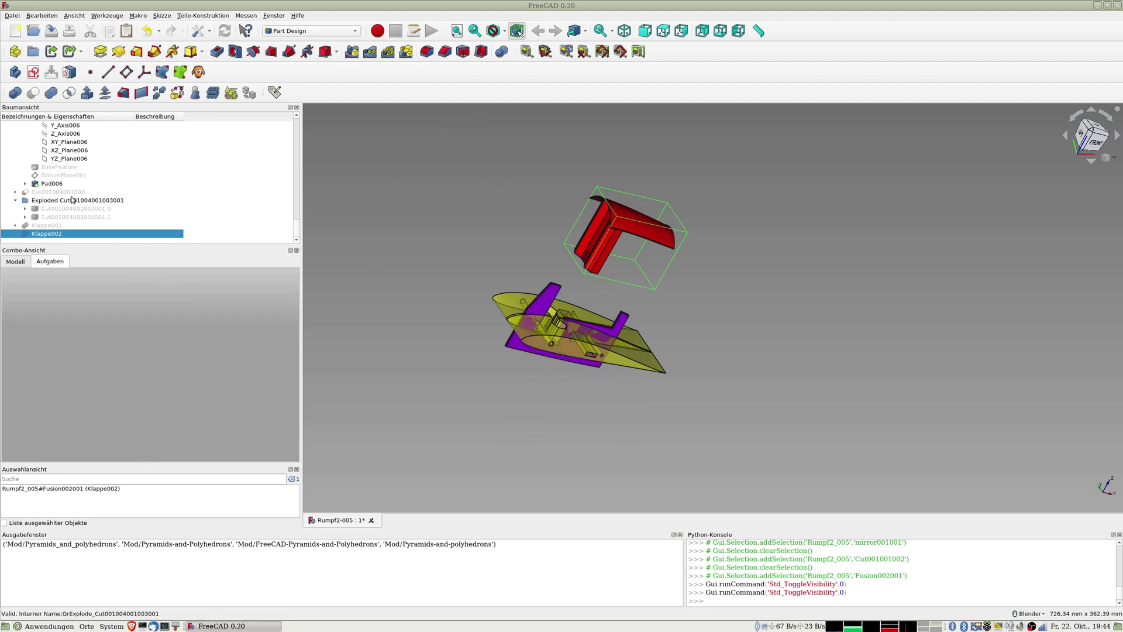
Transform Wurzeladapter-Links down to sit well beneath the purple divider.
scroll(72, 201, up, 4)
scroll(72, 201, up, 3)
scroll(73, 201, up, 3)
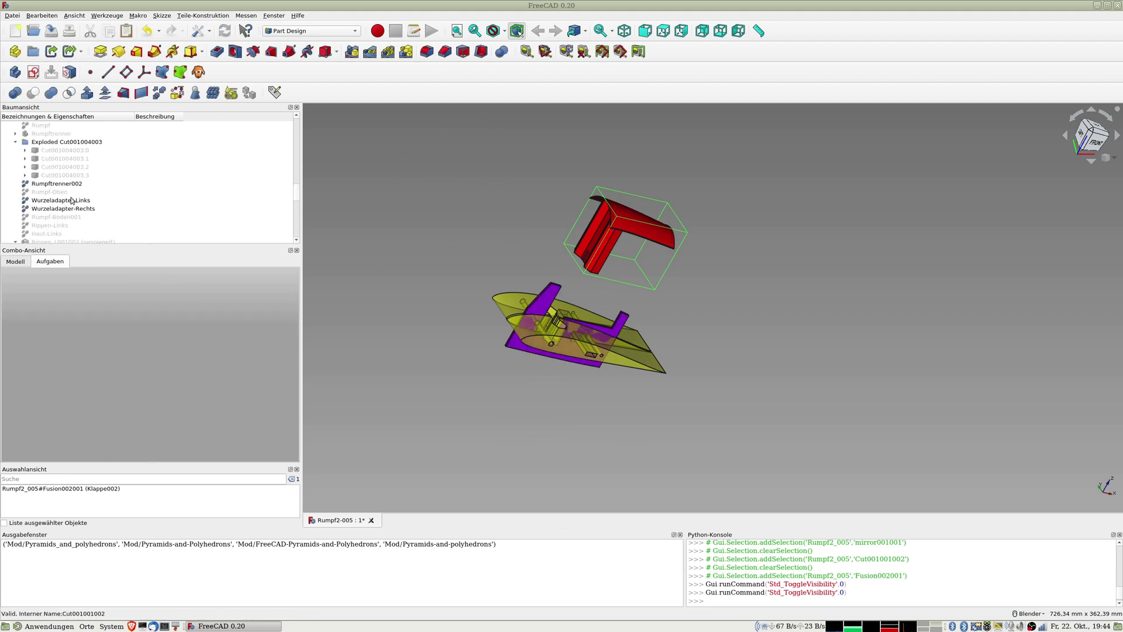
click(58, 204)
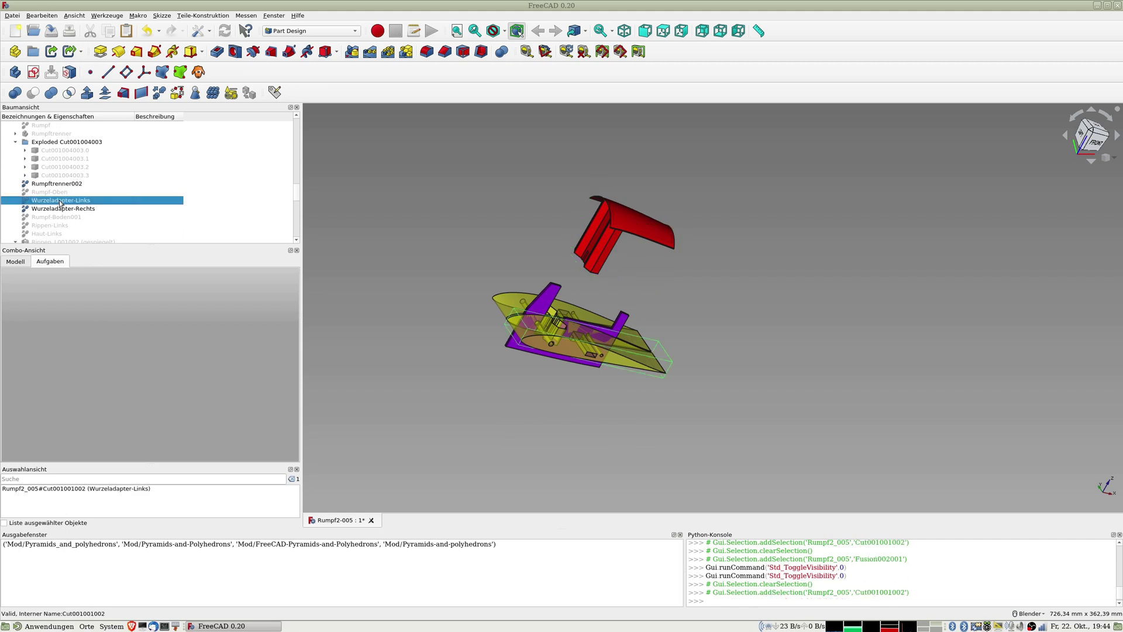
right_click(96, 200)
click(134, 205)
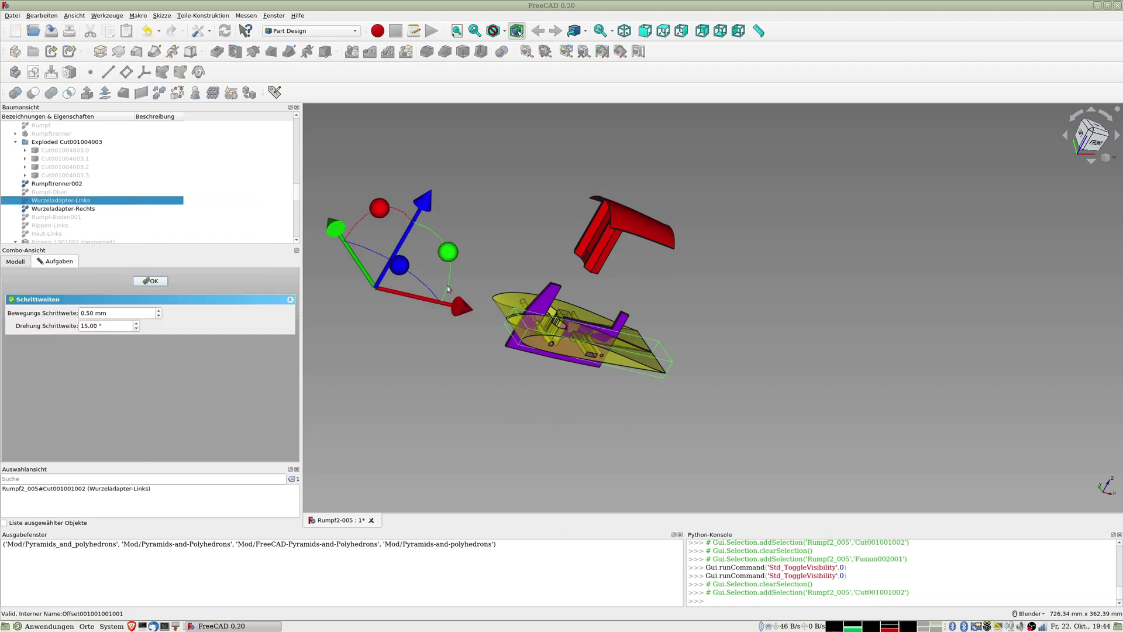
drag(344, 223, 362, 309)
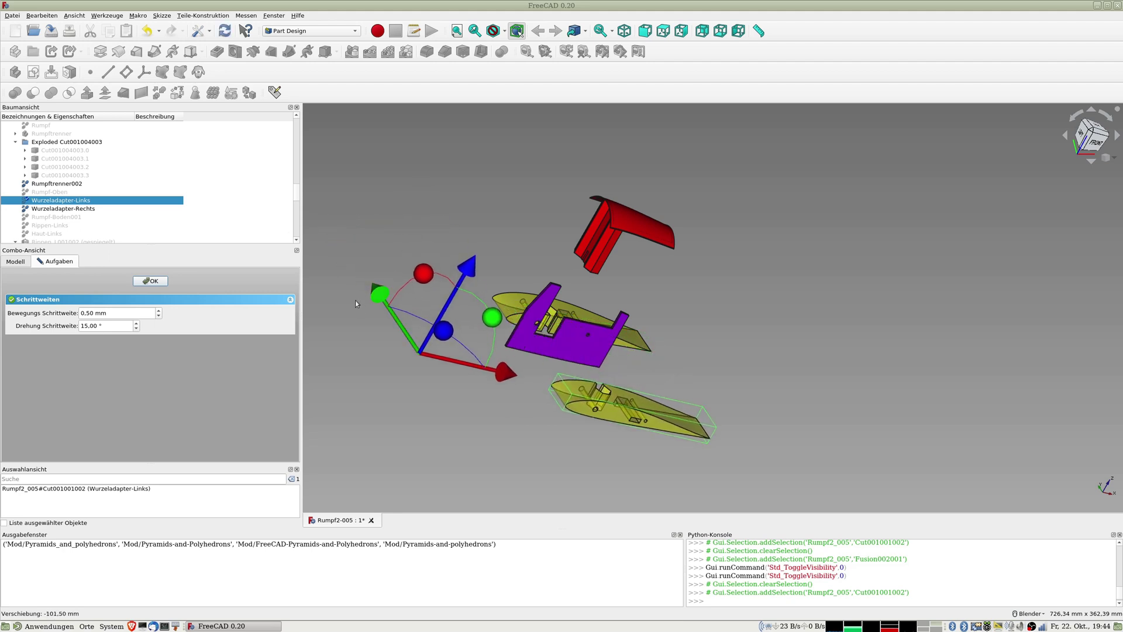
click(153, 282)
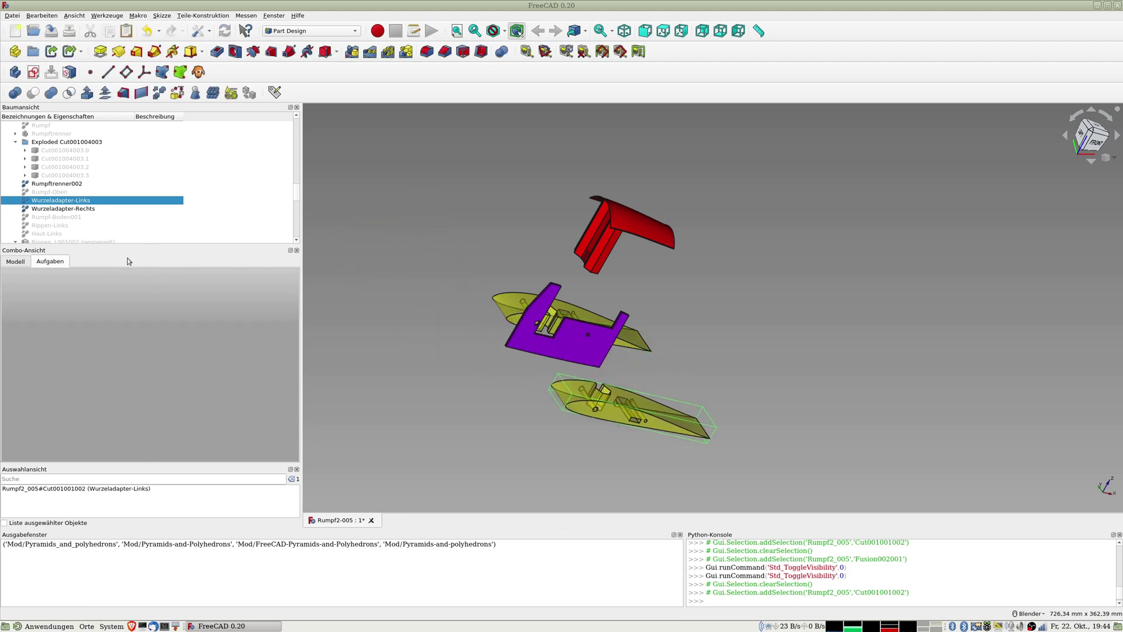
click(61, 209)
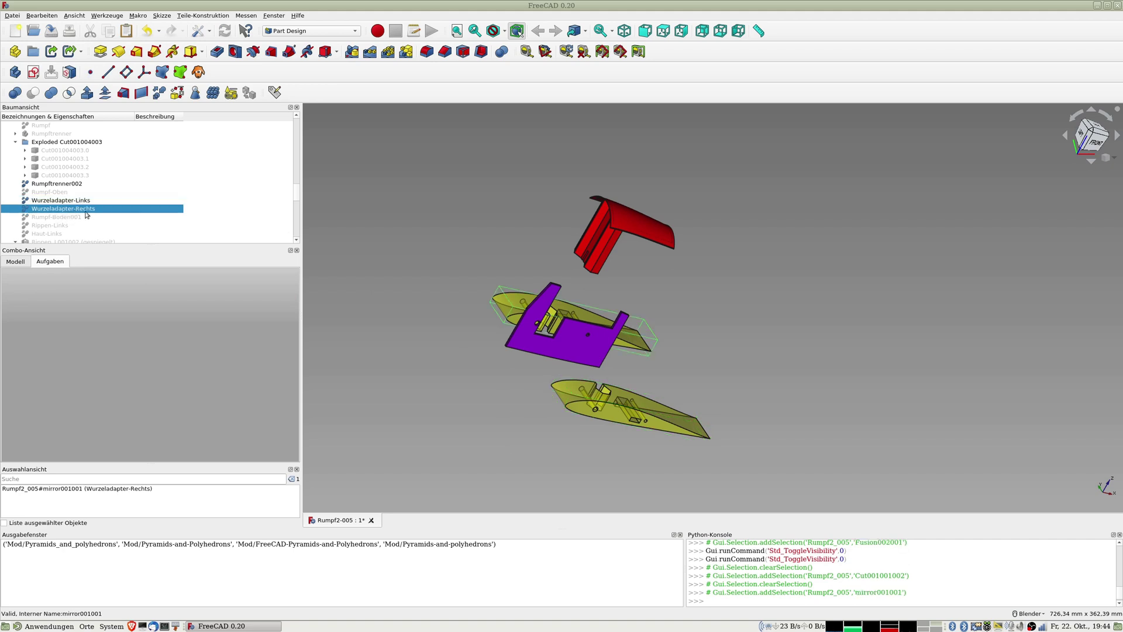
Raise Wurzeladapter-Rechts about 75 mm above the divider and orbit to check spacing.
right_click(83, 210)
click(126, 223)
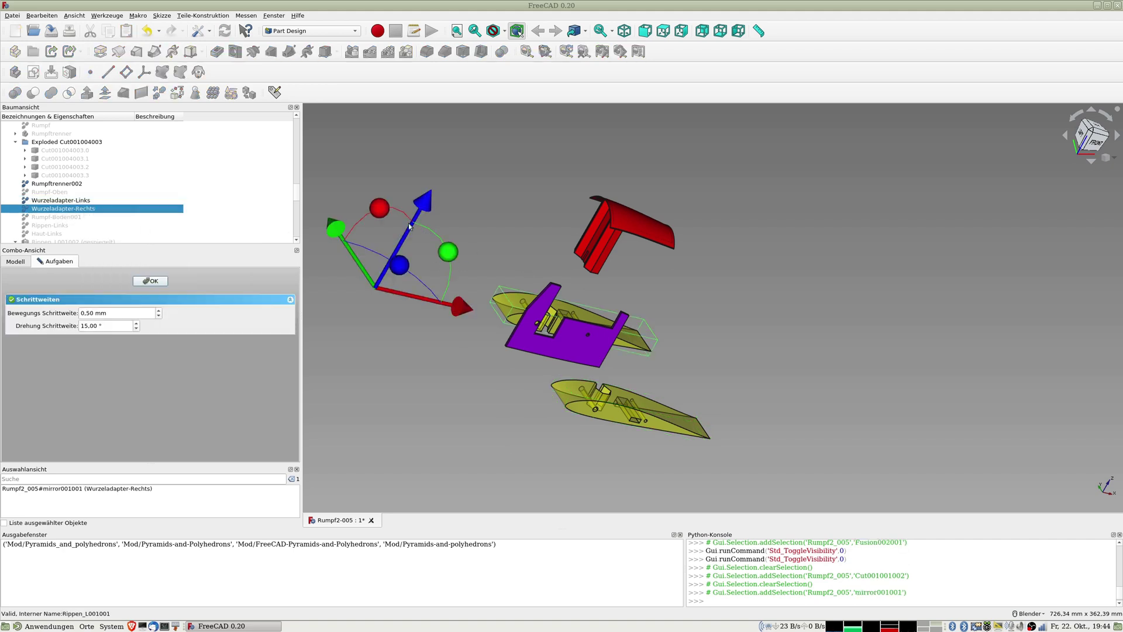
drag(332, 233, 316, 193)
mouse_move(527, 293)
middle_down()
mouse_move(576, 349)
mouse_move(567, 311)
middle_up()
mouse_move(673, 354)
middle_down()
mouse_move(726, 248)
mouse_move(630, 250)
middle_up()
middle_drag(475, 261, 282, 293)
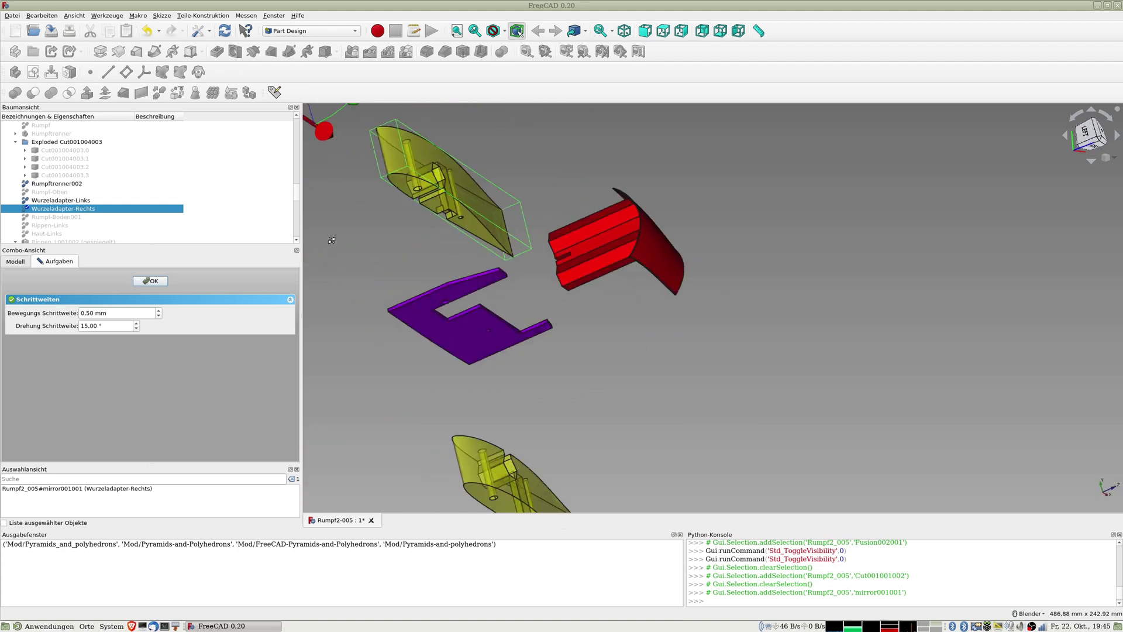